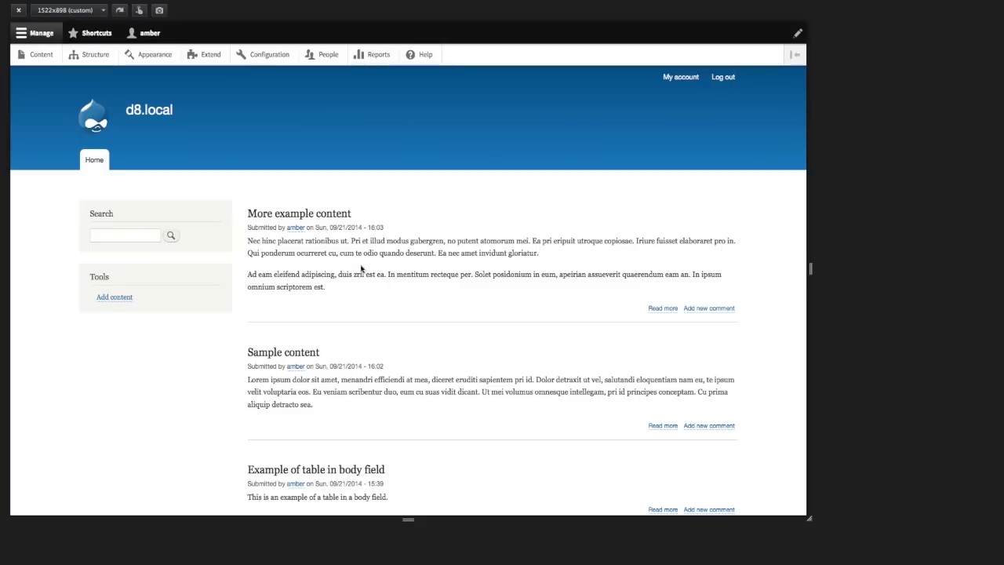
- Open the Content listing with its three articles and narrow the browser viewport
{"action": "left_click", "coordinate": [87, 57]}
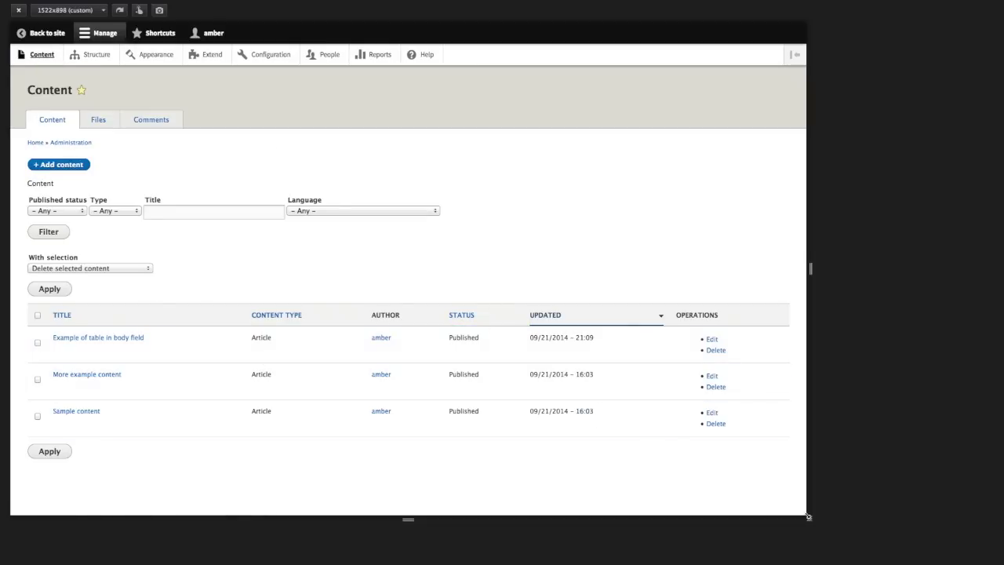
{"action": "left_click_drag", "start_coordinate": [776, 510], "coordinate": [701, 515]}
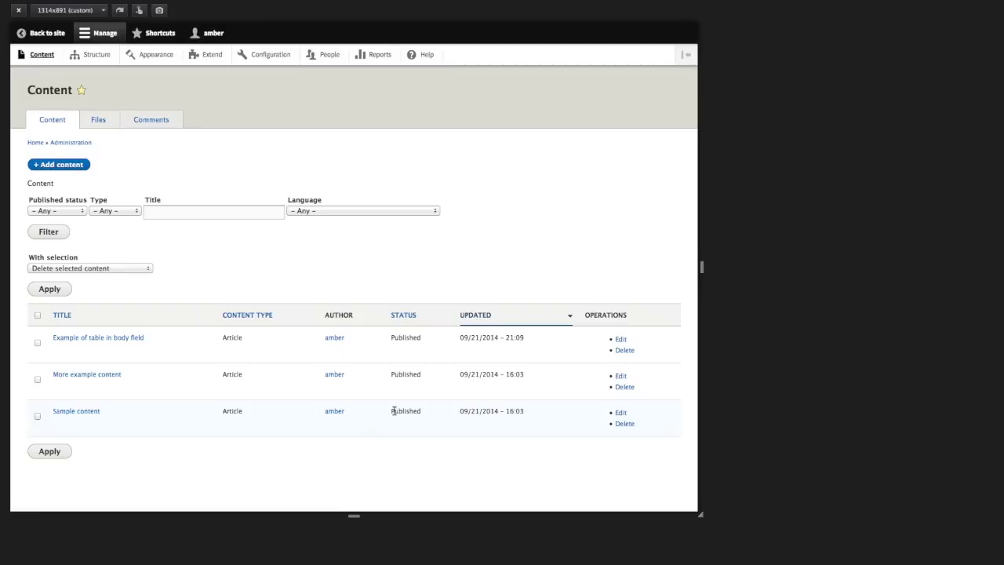
- Go to Structure > Views and start adding a new view
{"action": "left_click", "coordinate": [90, 59]}
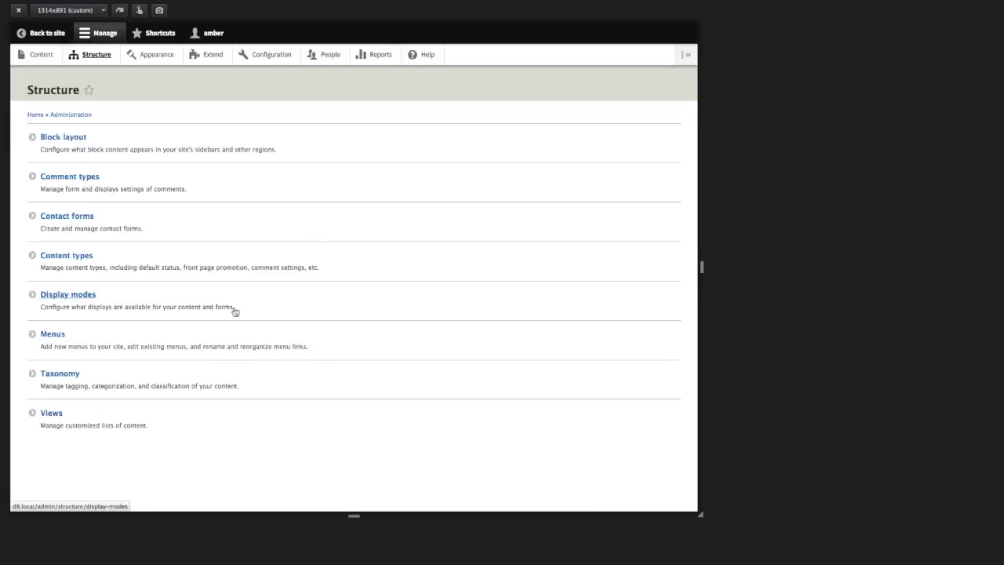
{"action": "left_click", "coordinate": [50, 420]}
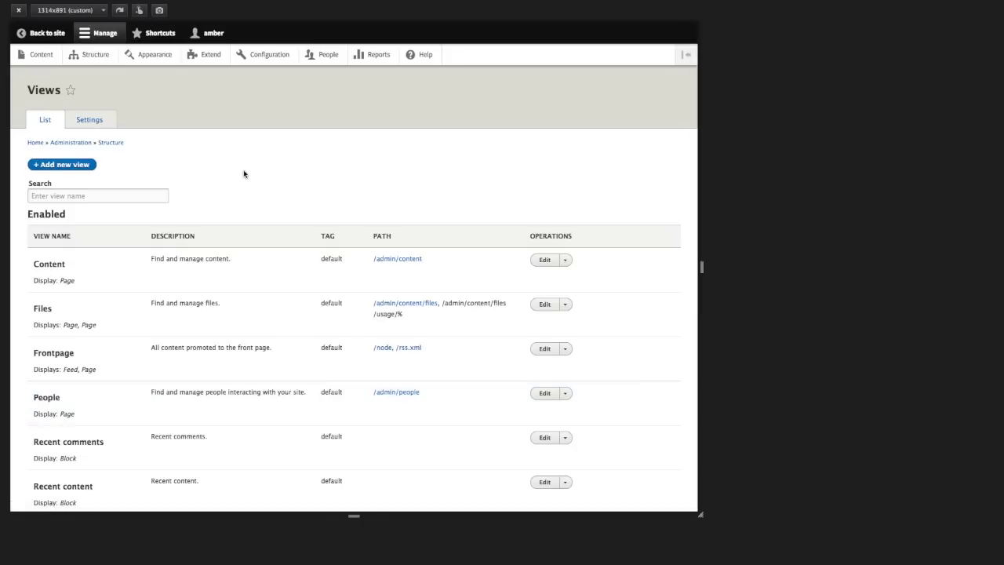
{"action": "left_click", "coordinate": [62, 164]}
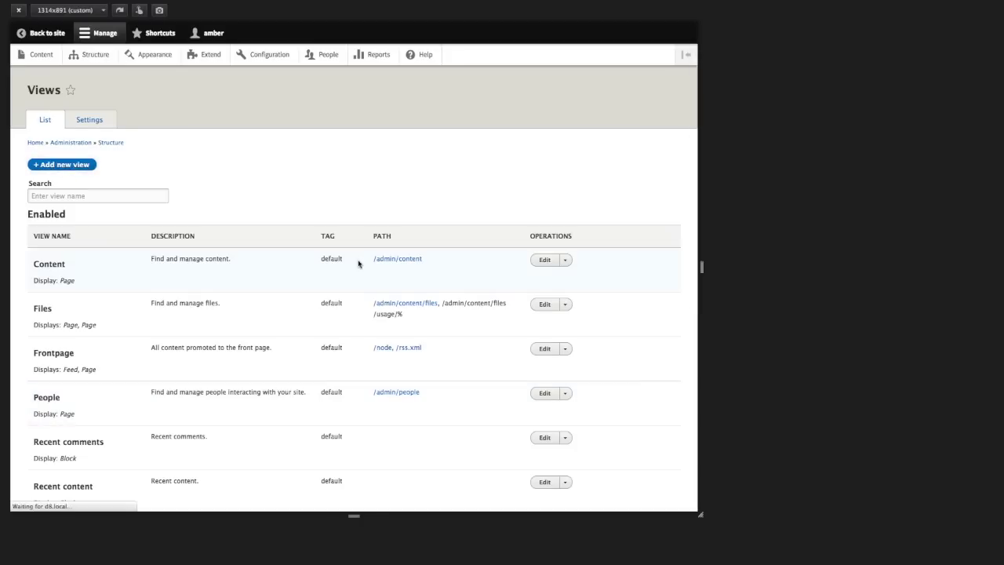
- Name the view 'Table demo', showing Article content on a page in Table format, and save
{"action": "left_click", "coordinate": [137, 164]}
{"action": "type", "text": "Table"}
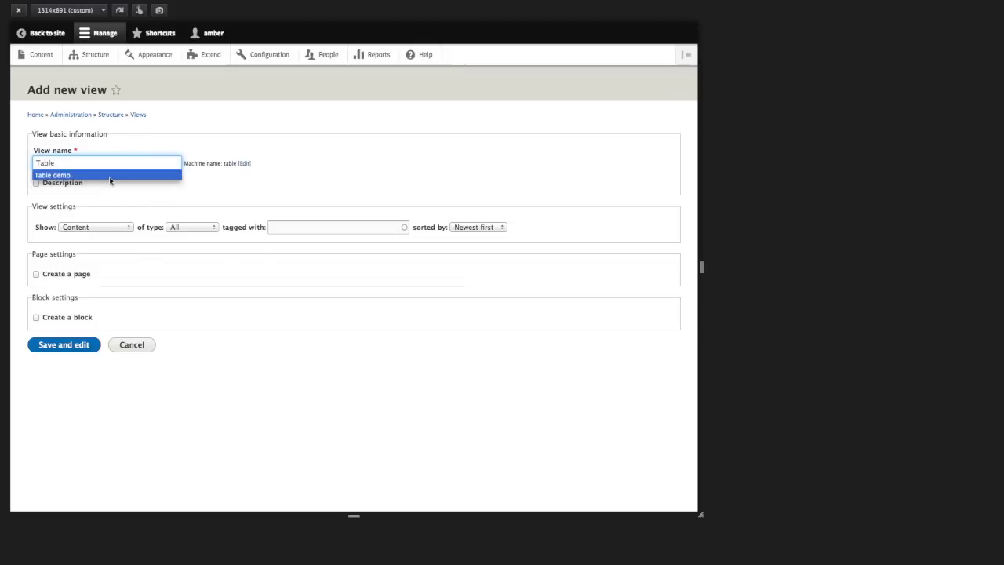
{"action": "left_click", "coordinate": [112, 180]}
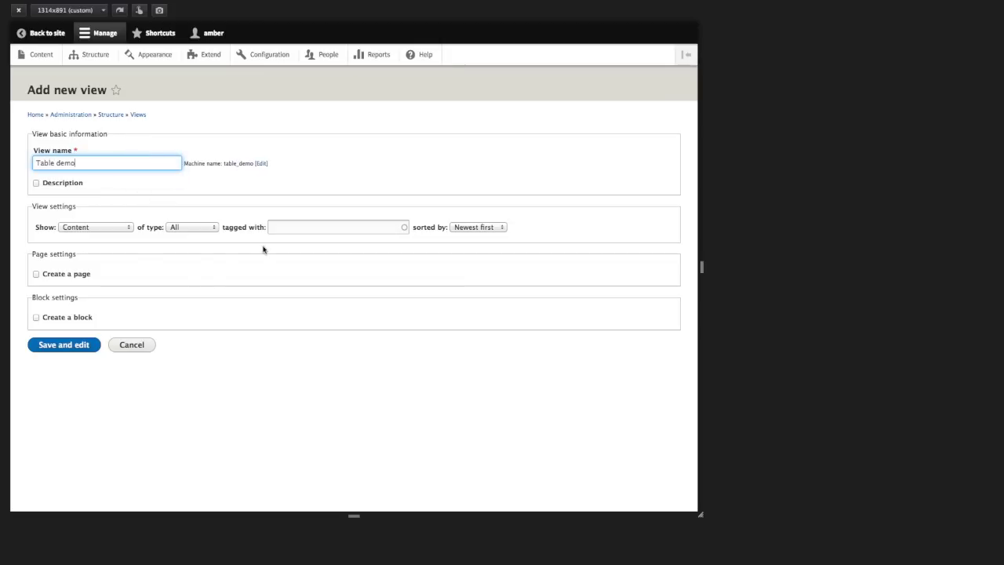
{"action": "left_click", "coordinate": [190, 232]}
{"action": "left_click", "coordinate": [189, 251]}
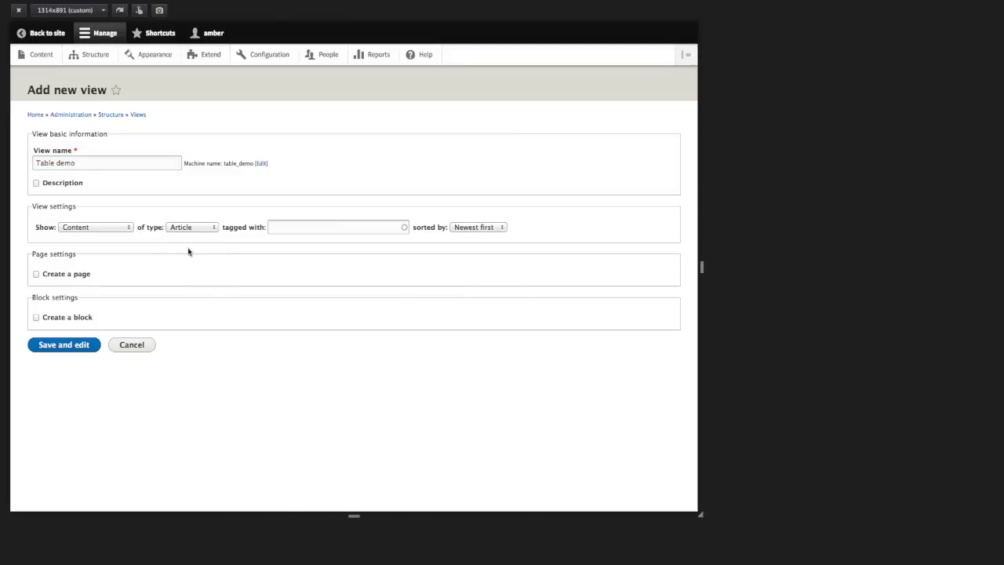
{"action": "left_click", "coordinate": [49, 274]}
{"action": "scroll", "coordinate": [129, 403], "scroll_direction": "down", "scroll_amount": 3}
{"action": "left_click", "coordinate": [84, 292]}
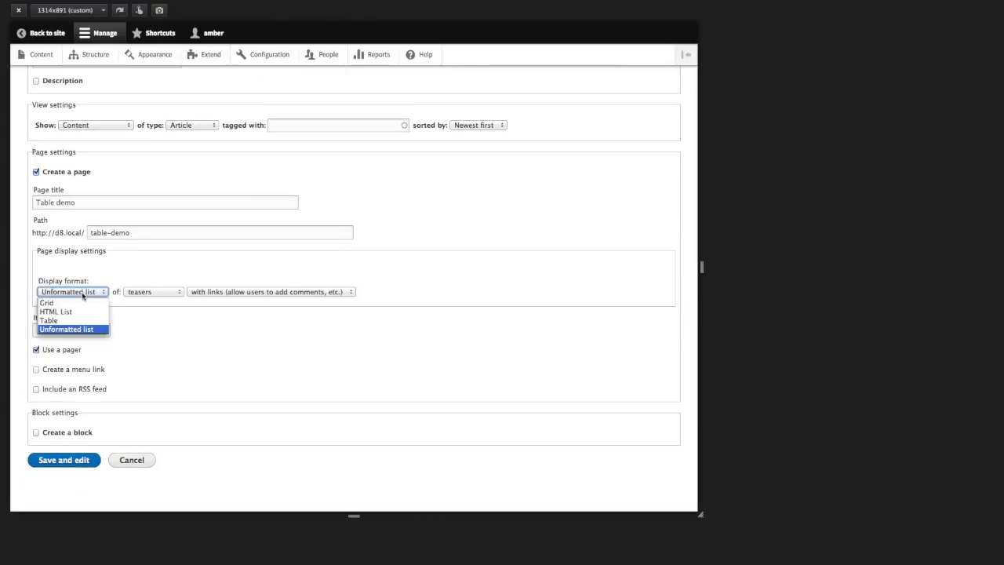
{"action": "left_click", "coordinate": [66, 320]}
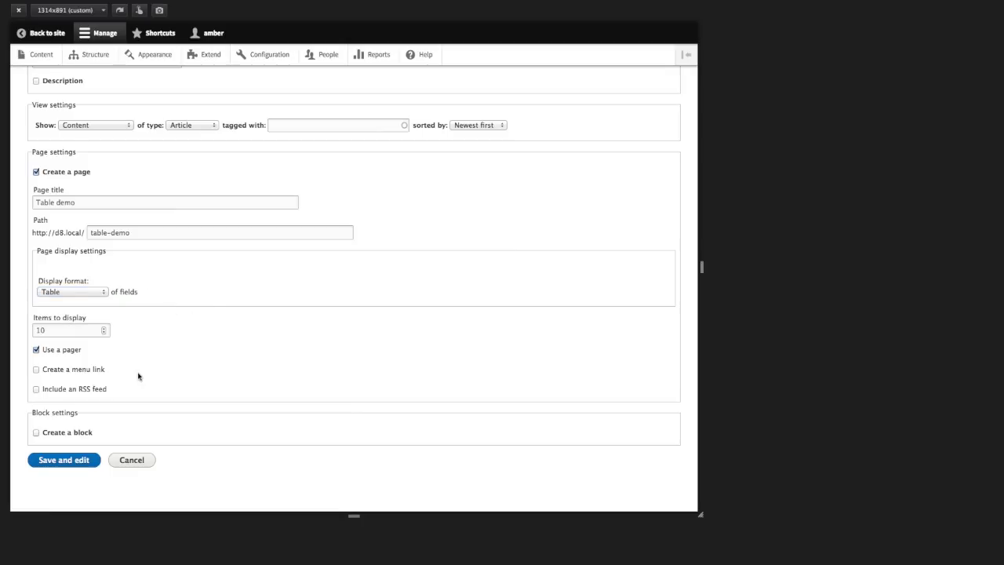
{"action": "left_click", "coordinate": [65, 461]}
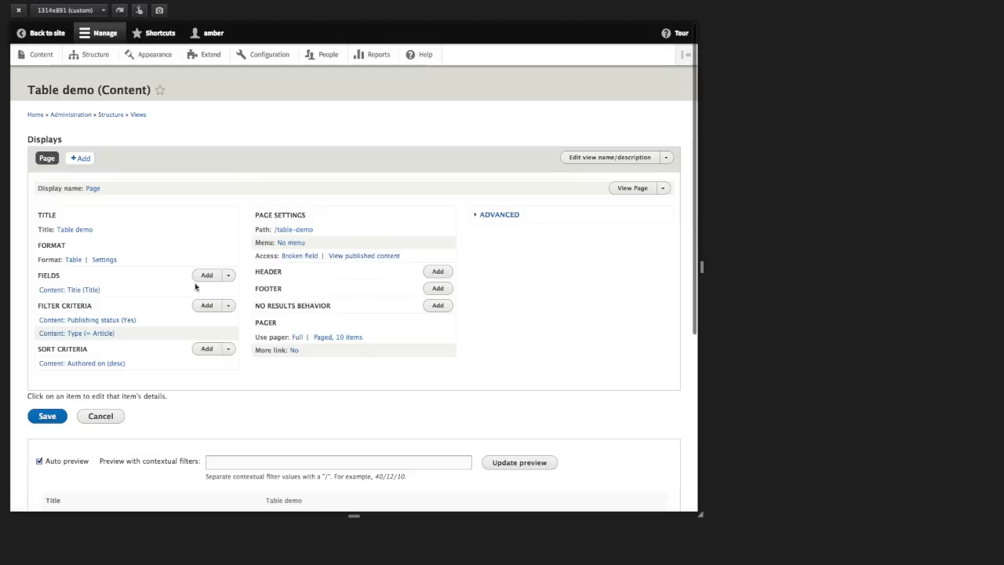
- Search for and select the Authored by, Authored on, Body and Publishing status fields
{"action": "left_click", "coordinate": [206, 275]}
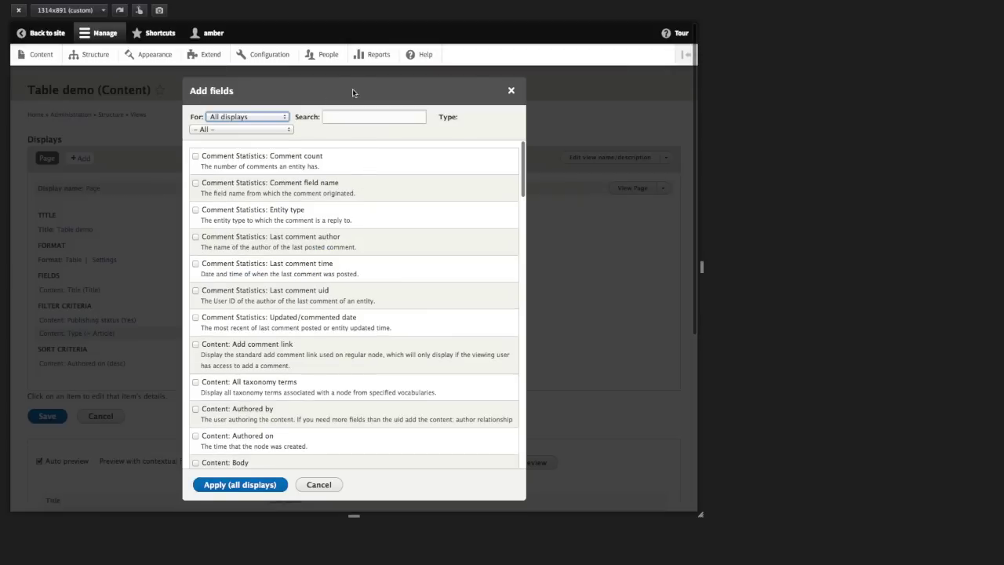
{"action": "left_click", "coordinate": [342, 117]}
{"action": "type", "text": "author"}
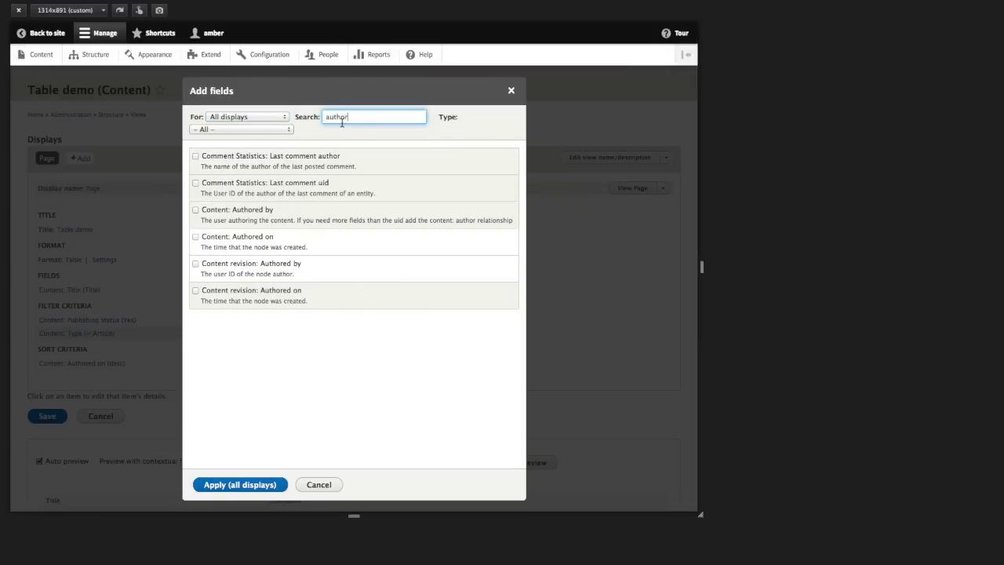
{"action": "type", "text": "ed"}
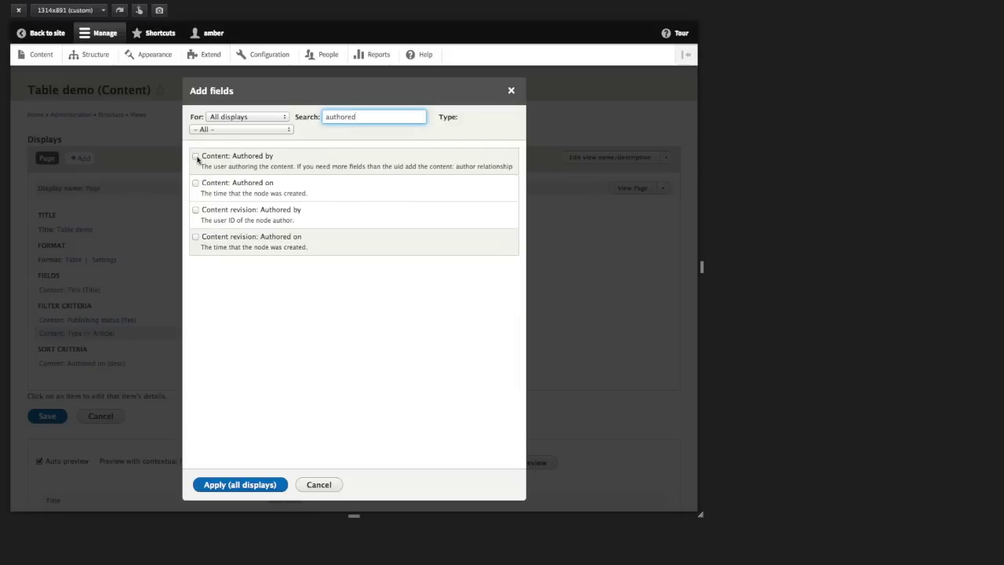
{"action": "left_click", "coordinate": [196, 157]}
{"action": "left_click", "coordinate": [196, 184]}
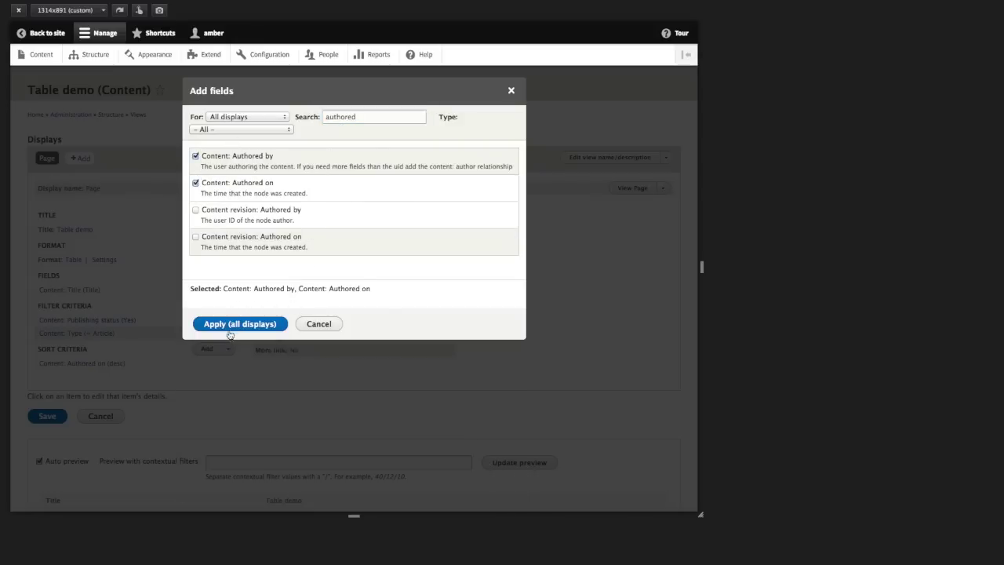
{"action": "double_click", "coordinate": [354, 116]}
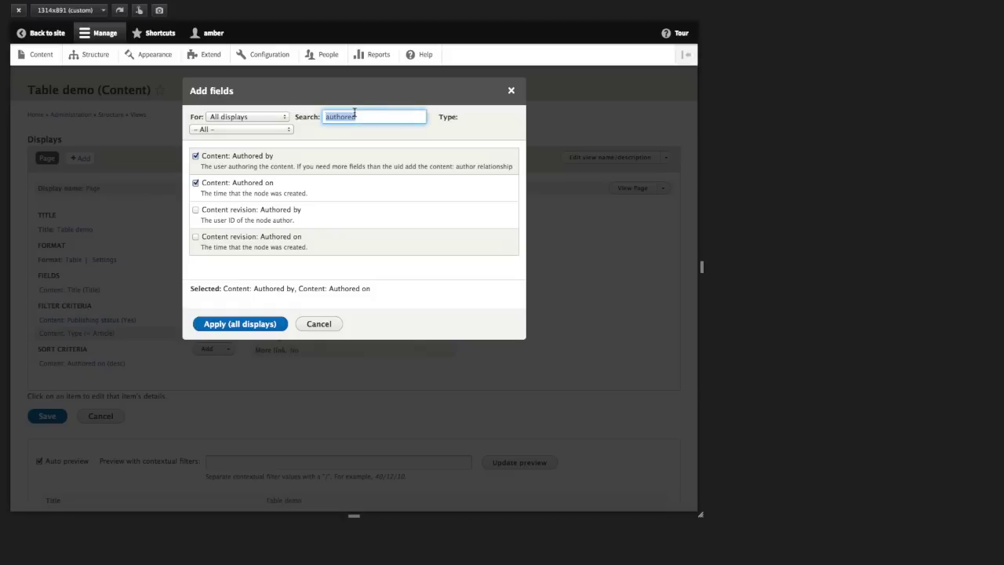
{"action": "type", "text": "body"}
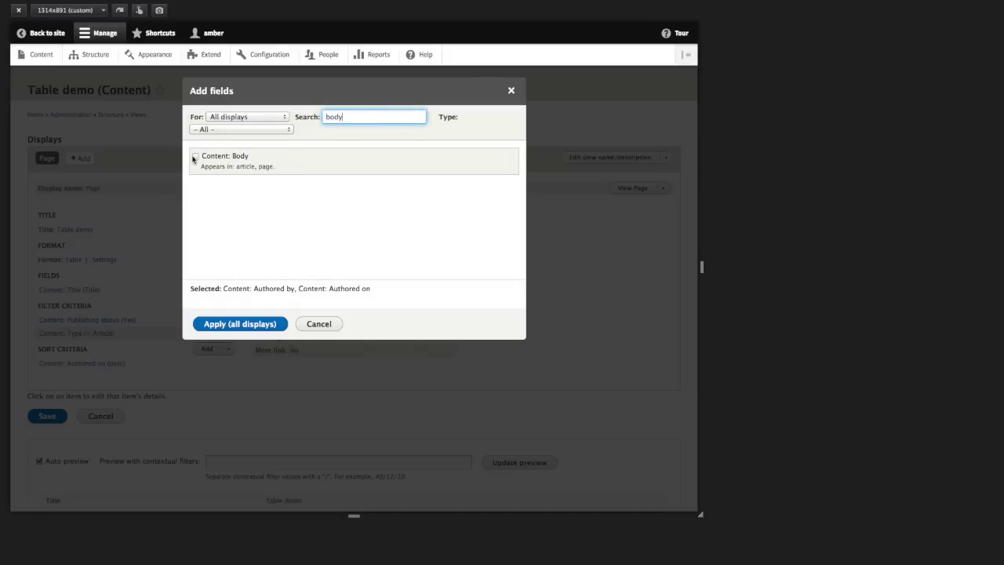
{"action": "left_click", "coordinate": [398, 170]}
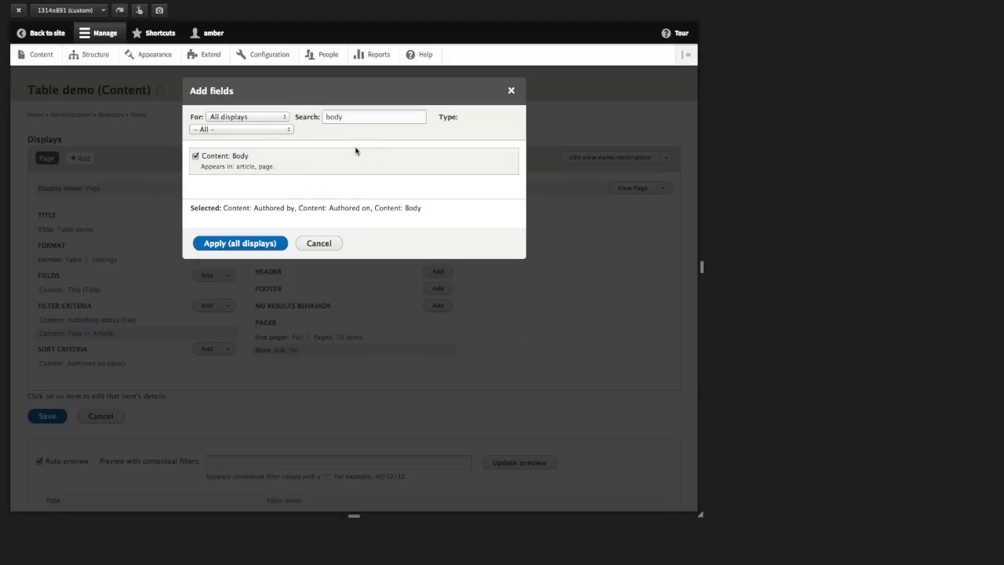
{"action": "double_click", "coordinate": [371, 115]}
{"action": "type", "text": "publish"}
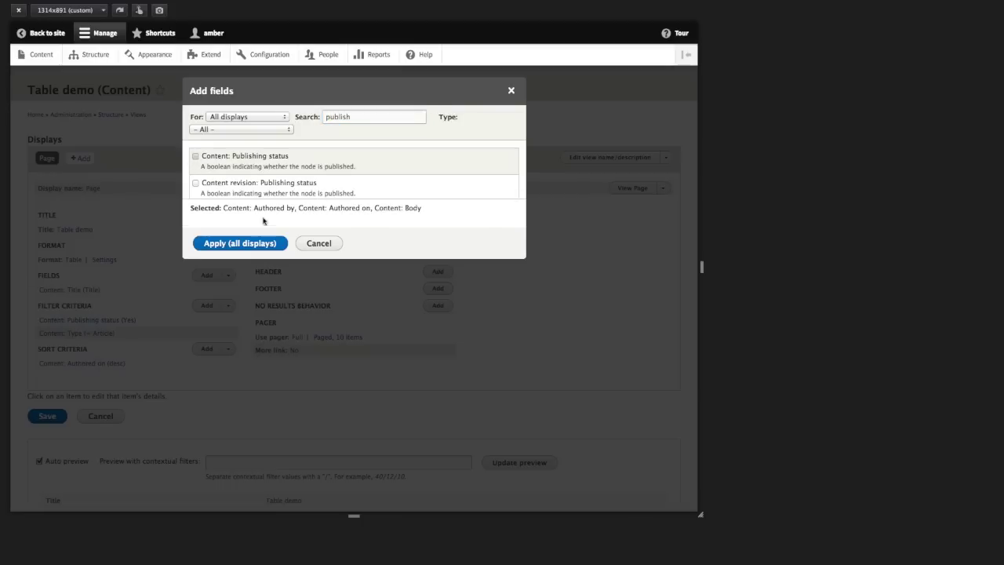
{"action": "left_click", "coordinate": [259, 156]}
- Add the four chosen fields, keeping default Authored by and Authored on settings
{"action": "left_click", "coordinate": [232, 270]}
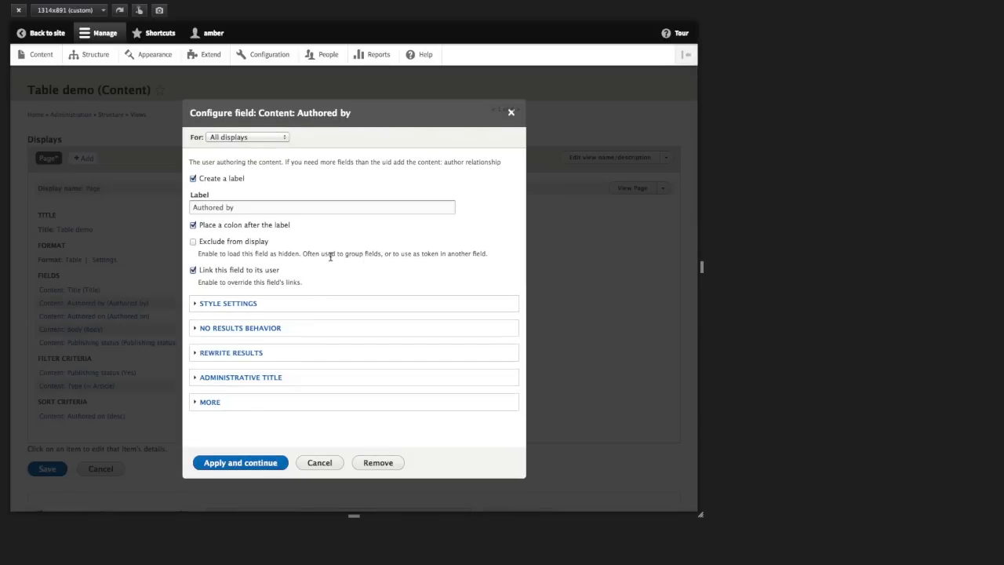
{"action": "left_click", "coordinate": [237, 461]}
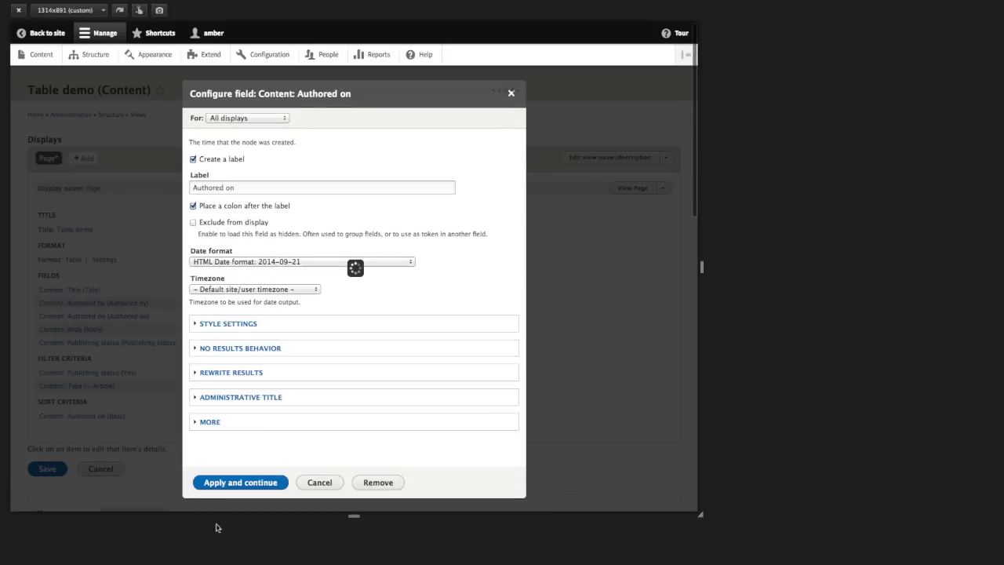
{"action": "left_click", "coordinate": [231, 482]}
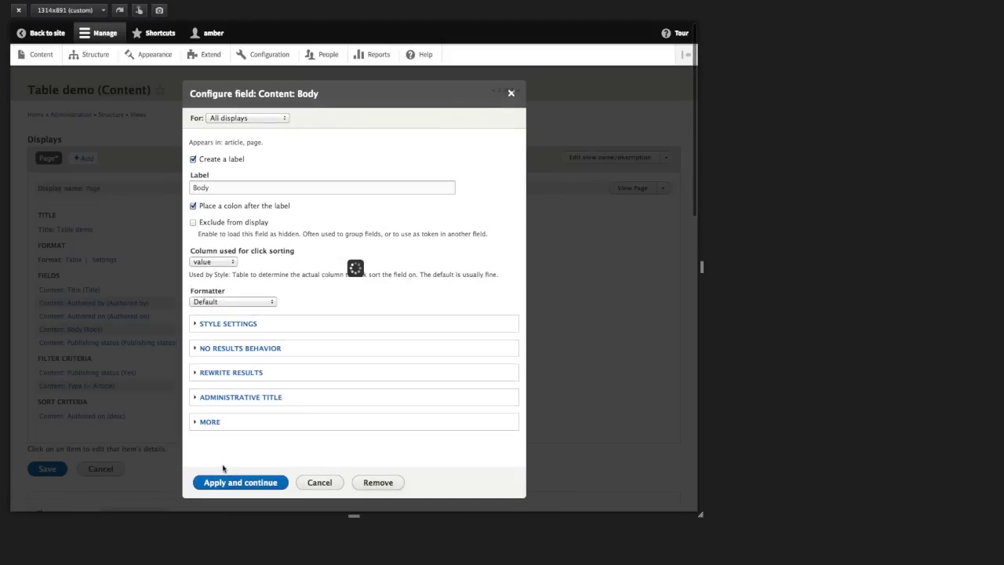
- Show Body as trimmed text of 100 characters with HTML tags stripped; accept Publishing status defaults
{"action": "left_click", "coordinate": [218, 302]}
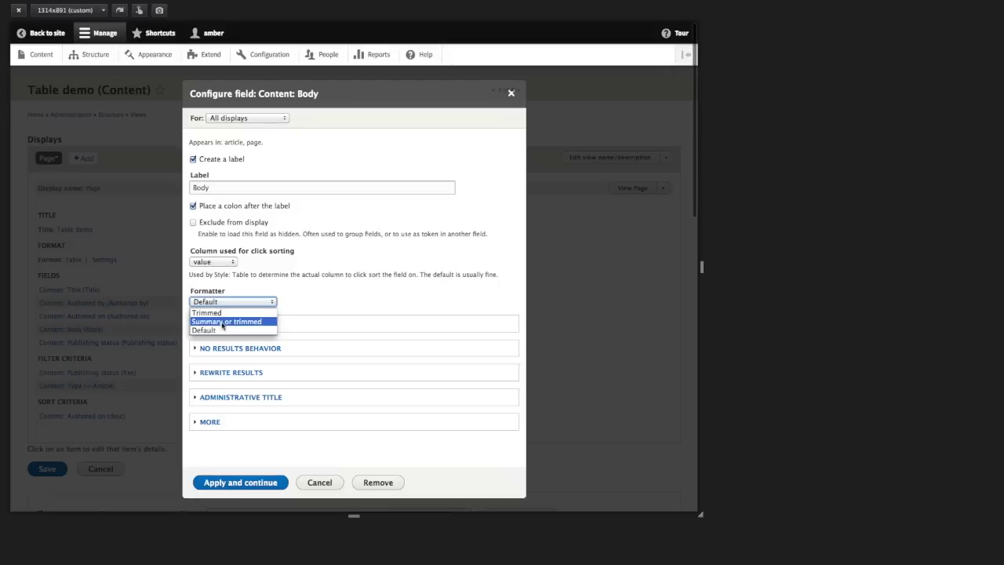
{"action": "left_click", "coordinate": [227, 321]}
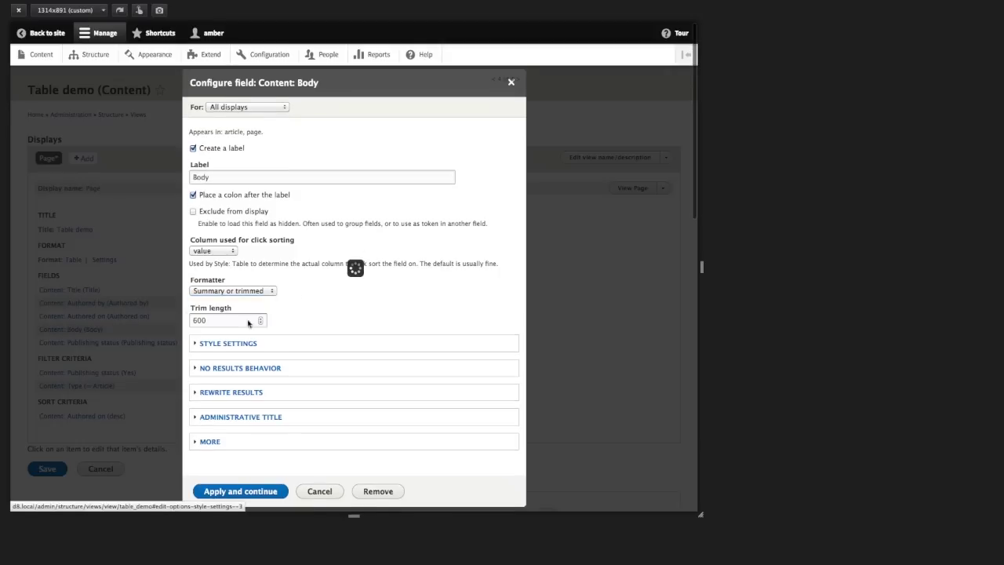
{"action": "left_click", "coordinate": [196, 328]}
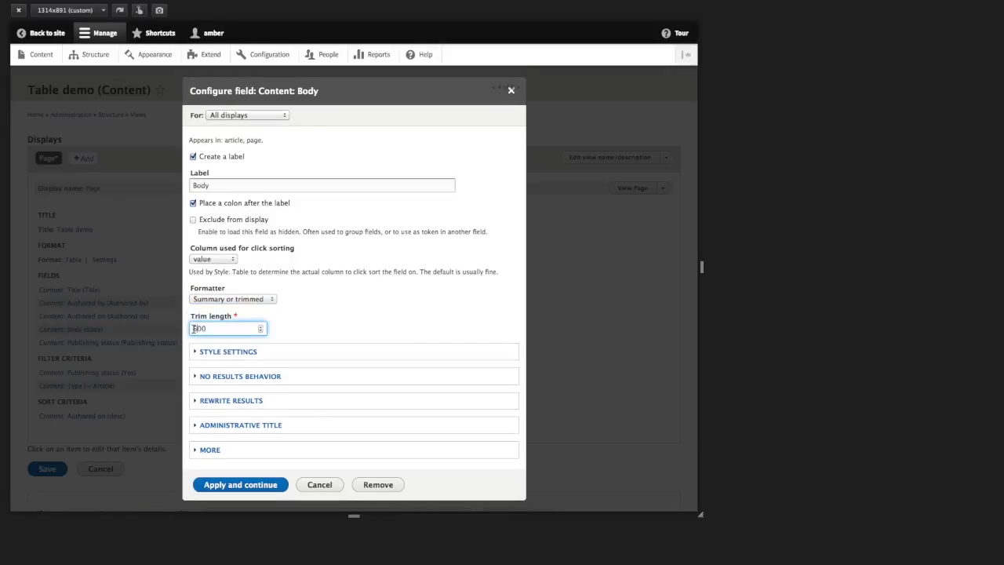
{"action": "left_click", "coordinate": [252, 353]}
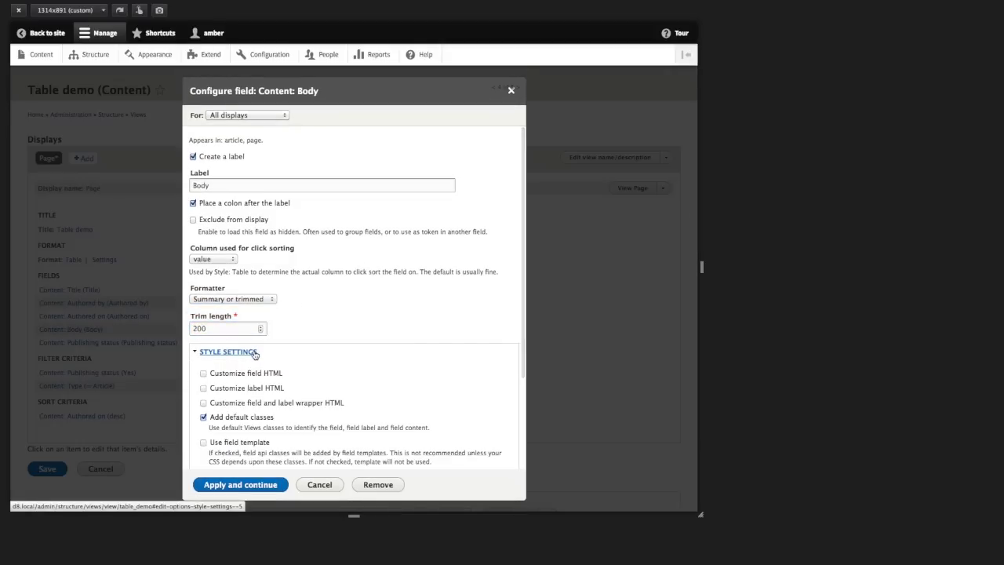
{"action": "left_click", "coordinate": [199, 328]}
{"action": "key", "text": "BackSpace"}
{"action": "type", "text": "1"}
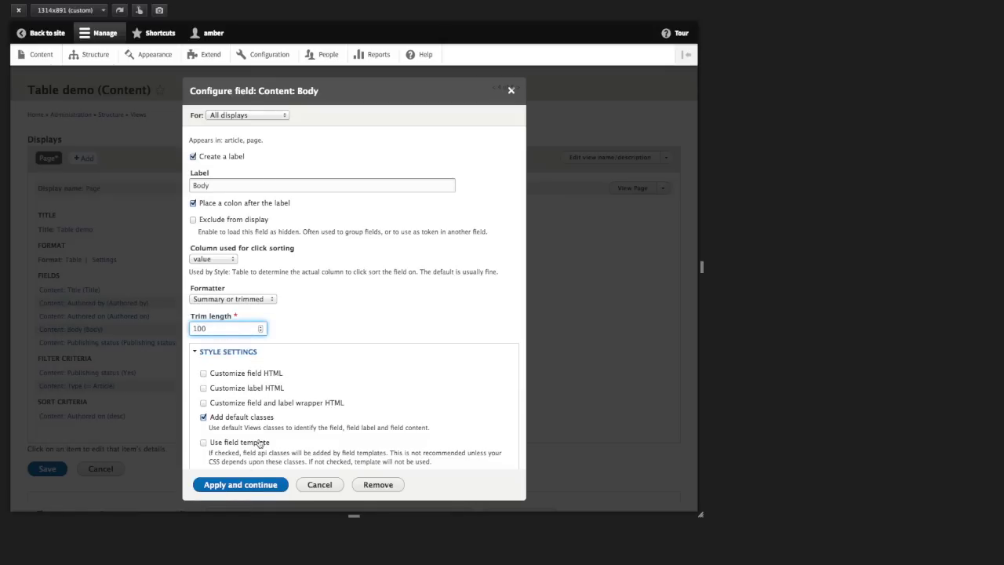
{"action": "scroll", "coordinate": [259, 443], "scroll_direction": "down", "scroll_amount": 2}
{"action": "scroll", "coordinate": [240, 395], "scroll_direction": "down", "scroll_amount": 1}
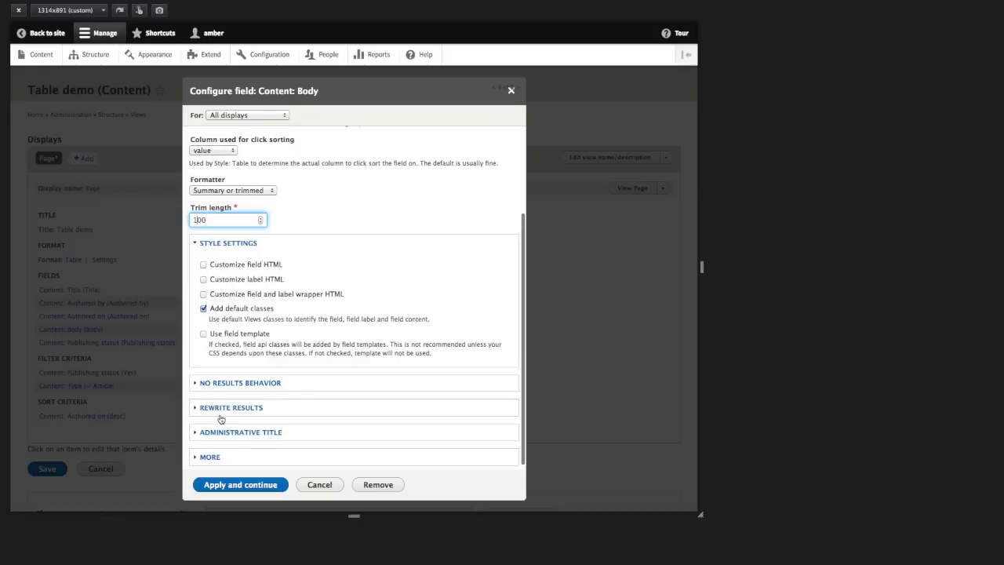
{"action": "left_click", "coordinate": [281, 412]}
{"action": "scroll", "coordinate": [296, 413], "scroll_direction": "down", "scroll_amount": 3}
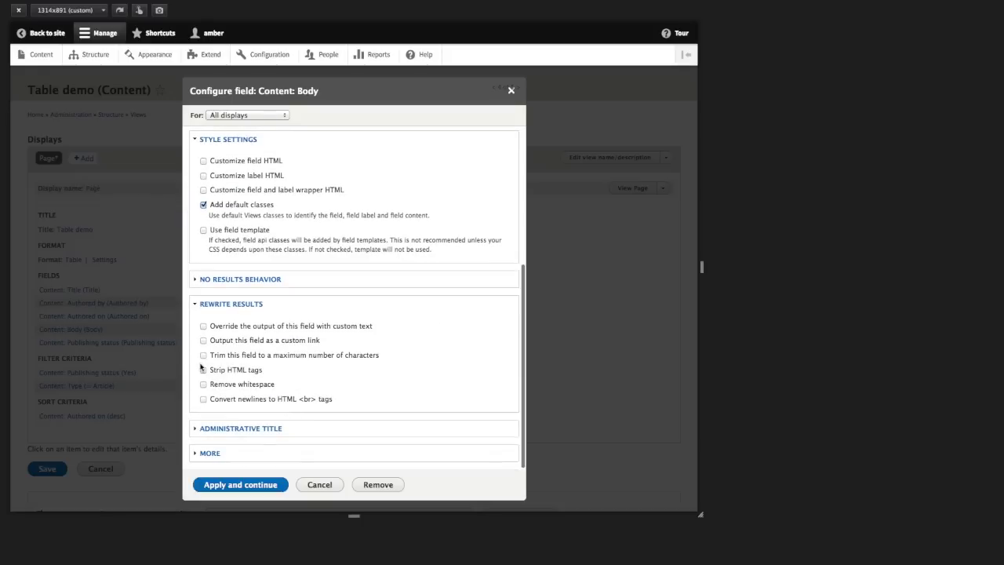
{"action": "key", "text": "space"}
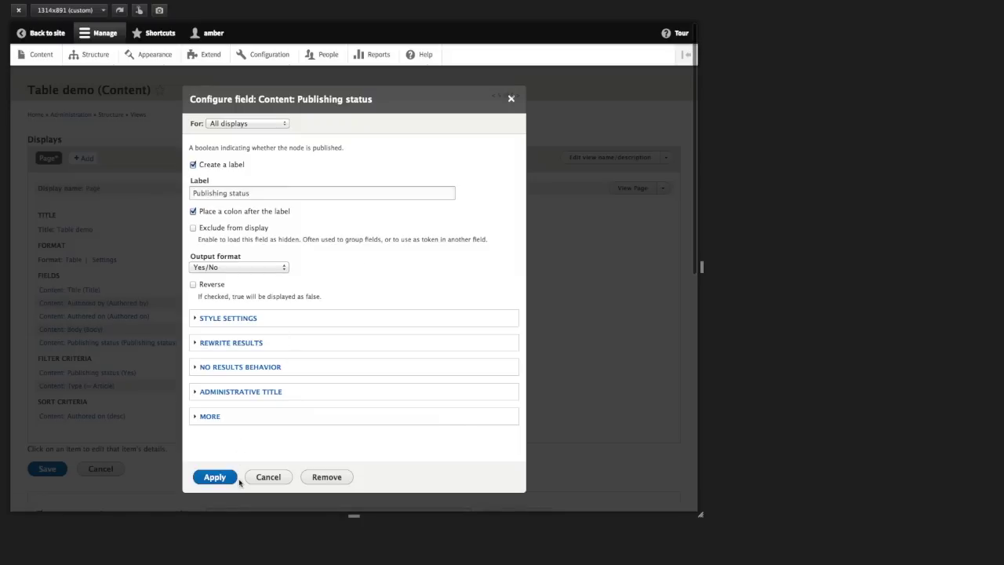
{"action": "left_click", "coordinate": [206, 478]}
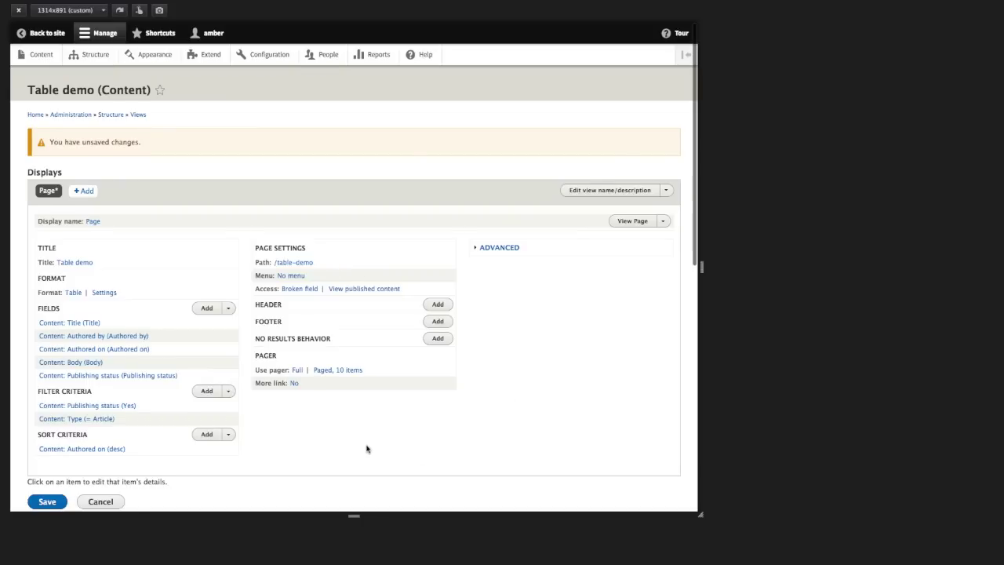
- Scroll through the Table demo preview table and back up to the top
{"action": "scroll", "coordinate": [367, 448], "scroll_direction": "down", "scroll_amount": 5}
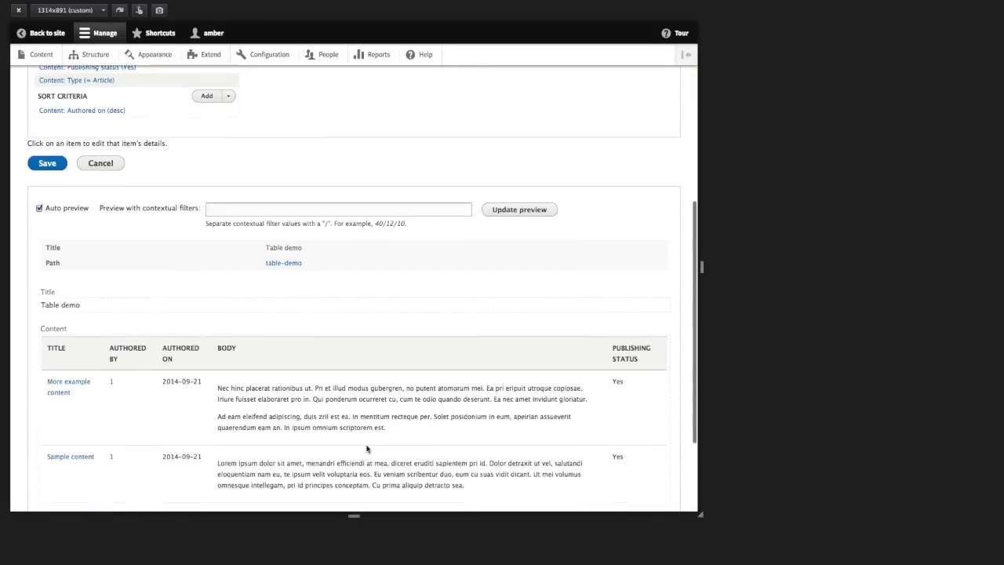
{"action": "scroll", "coordinate": [367, 448], "scroll_direction": "down", "scroll_amount": 2}
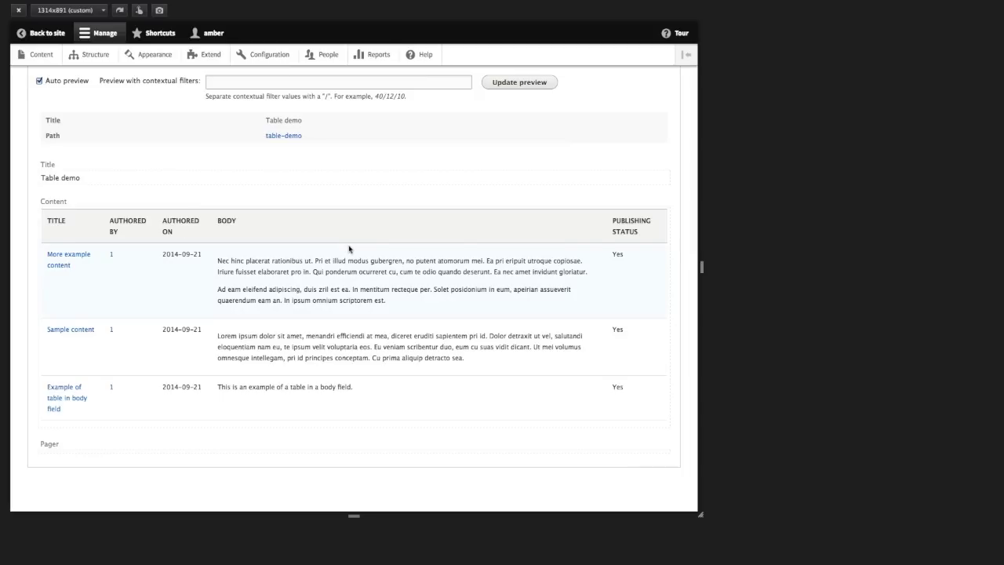
{"action": "scroll", "coordinate": [349, 249], "scroll_direction": "up", "scroll_amount": 8}
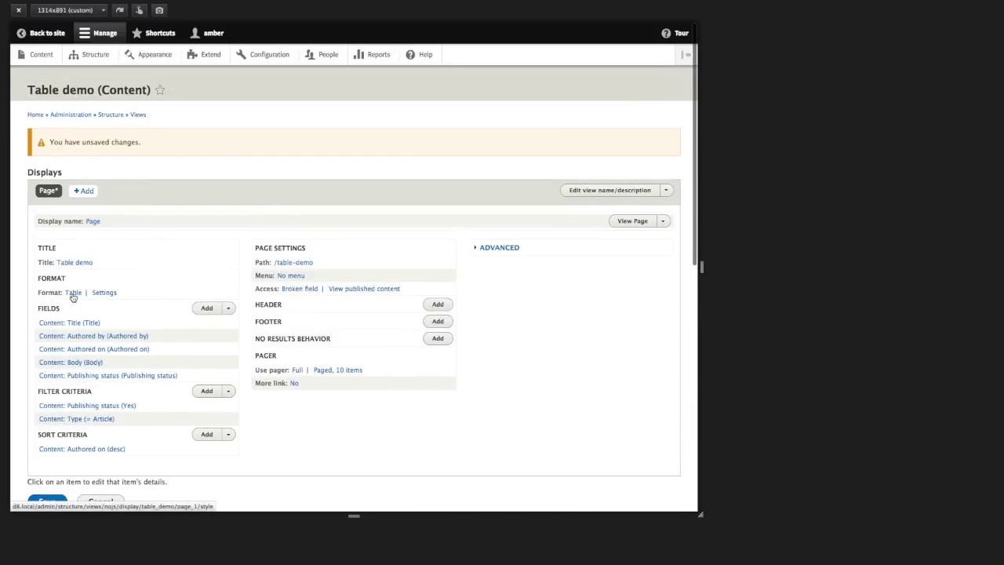
- In the table format settings, widen the viewport and view Authored by's responsive priority choices
{"action": "left_click", "coordinate": [104, 293]}
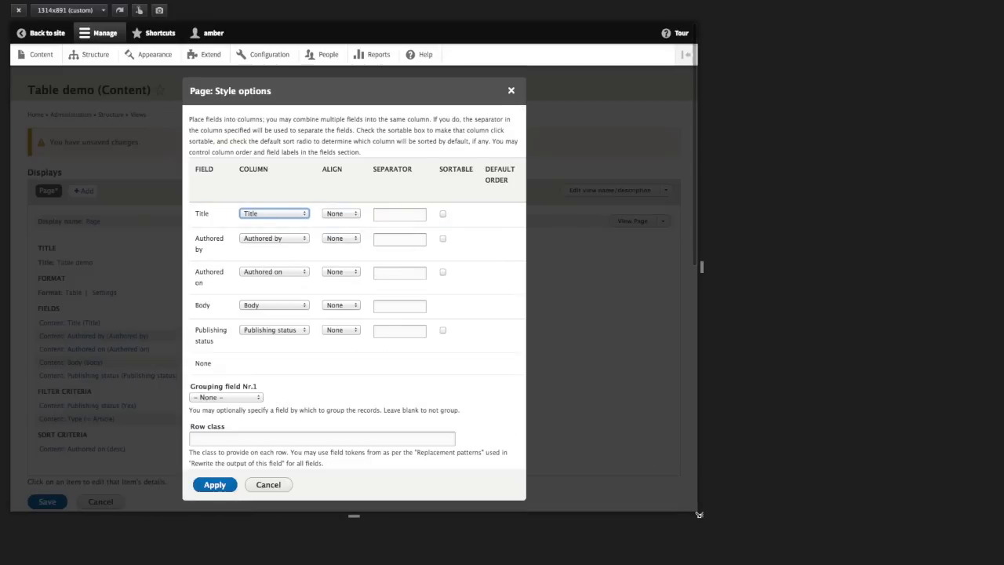
{"action": "left_click_drag", "start_coordinate": [702, 514], "coordinate": [1002, 524]}
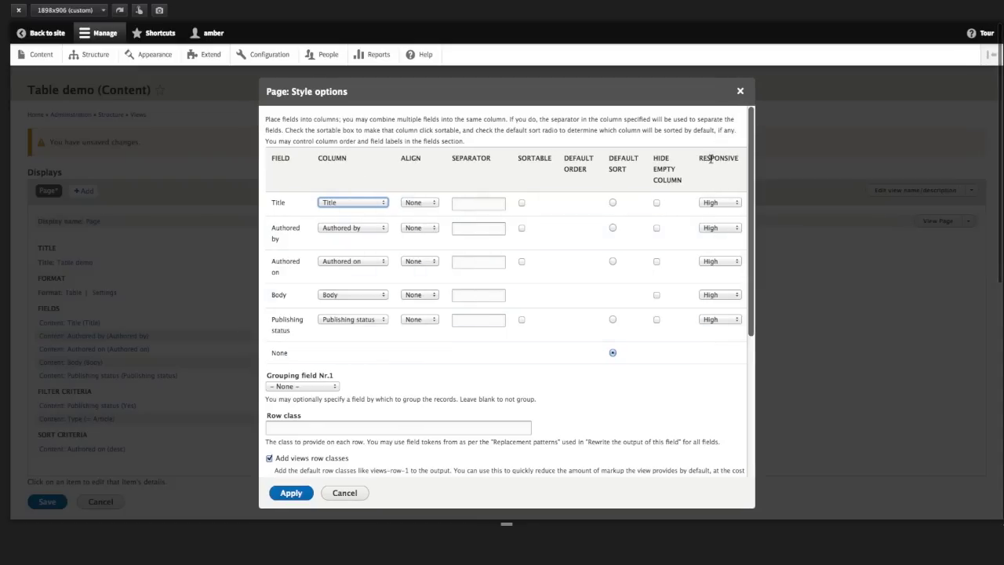
{"action": "left_click", "coordinate": [719, 226]}
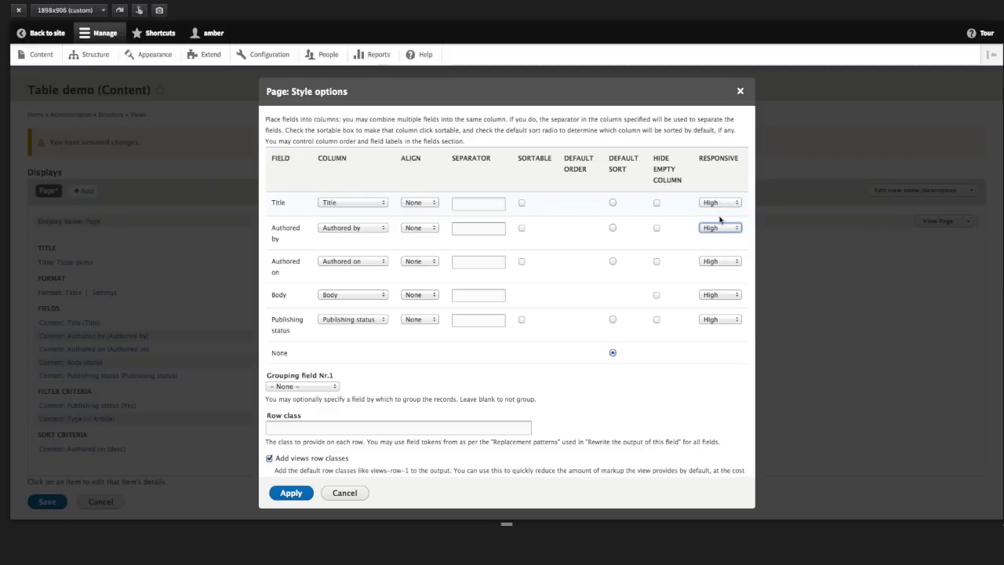
{"action": "left_click", "coordinate": [722, 228]}
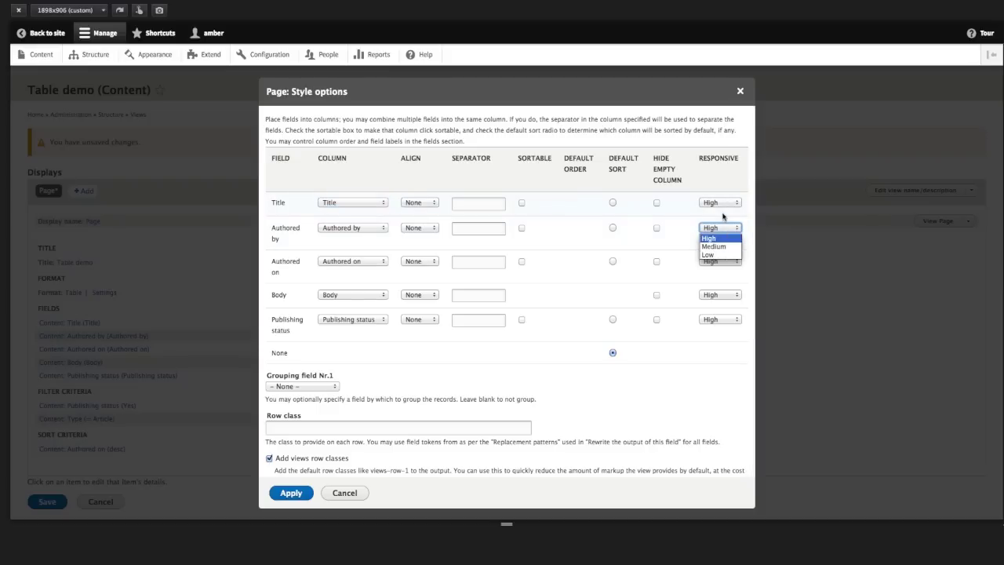
{"action": "left_click", "coordinate": [722, 218]}
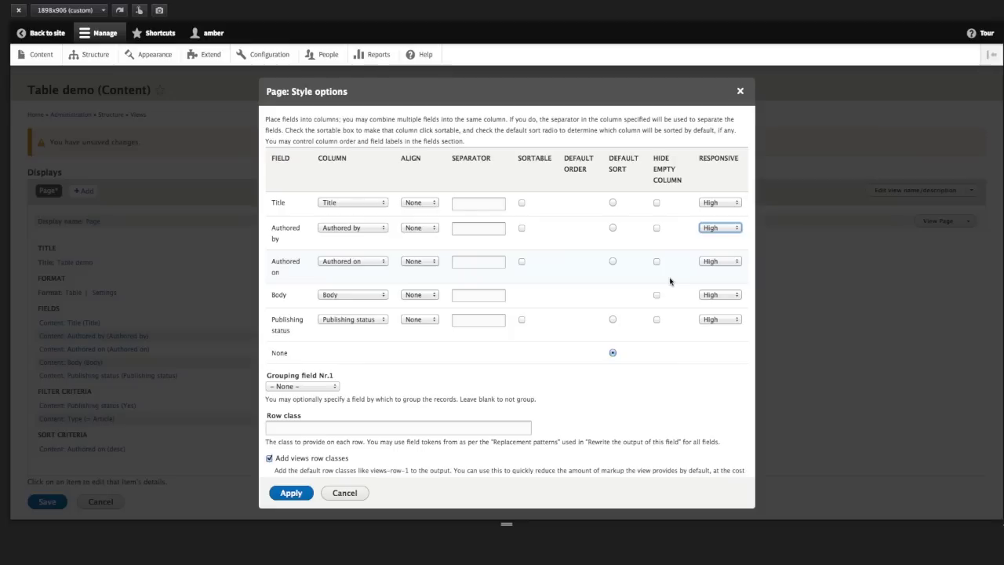
- Set Body's responsive priority to Low, Authored by and Authored on to Medium, and apply
{"action": "left_click", "coordinate": [677, 328]}
{"action": "left_click", "coordinate": [723, 295]}
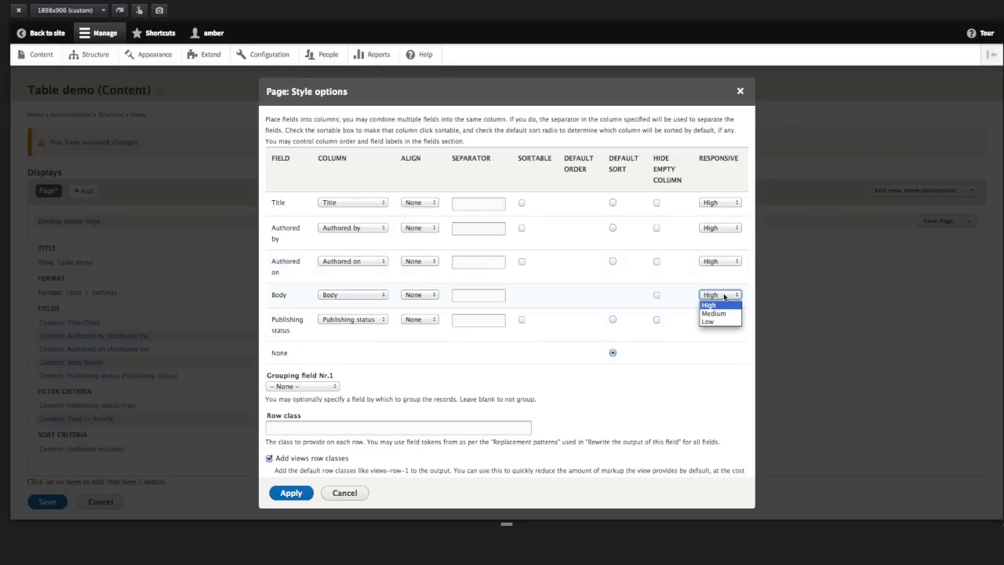
{"action": "left_click", "coordinate": [712, 322]}
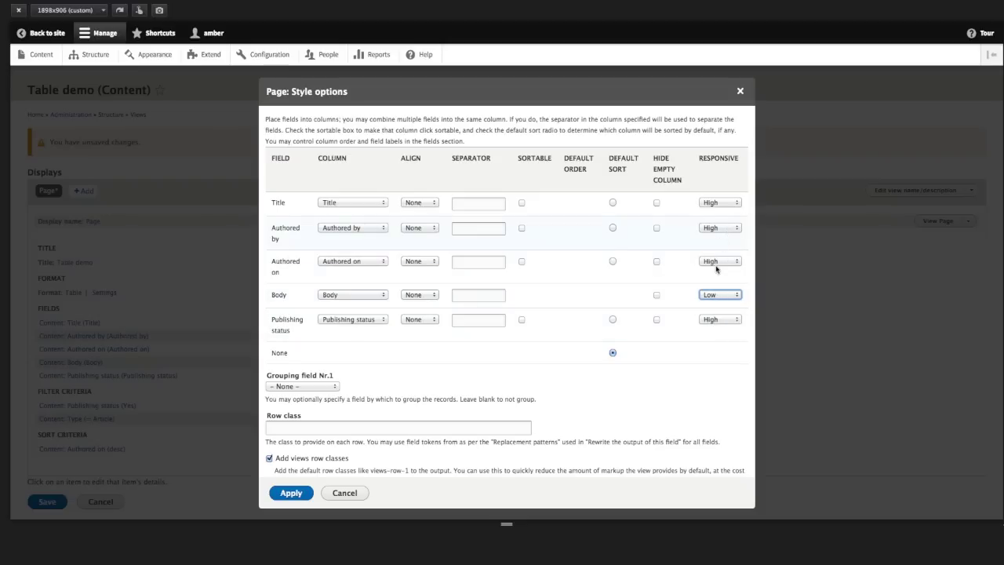
{"action": "left_click", "coordinate": [712, 229]}
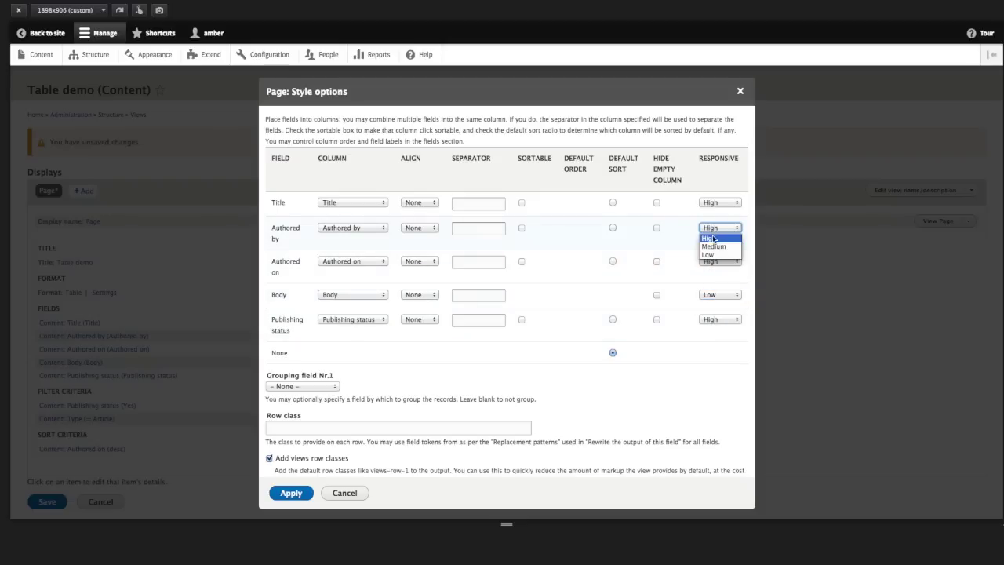
{"action": "left_click", "coordinate": [715, 245]}
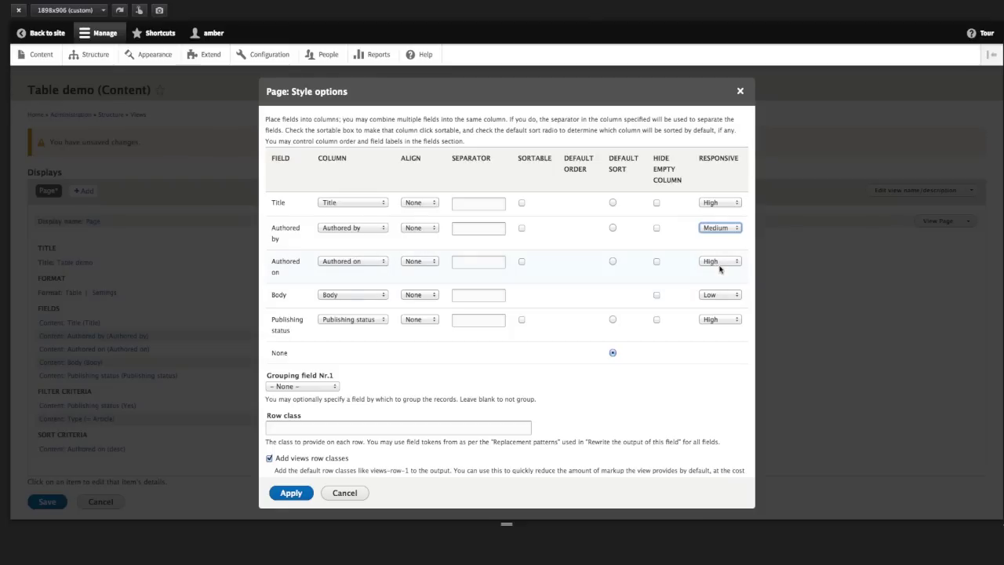
{"action": "left_click", "coordinate": [721, 262]}
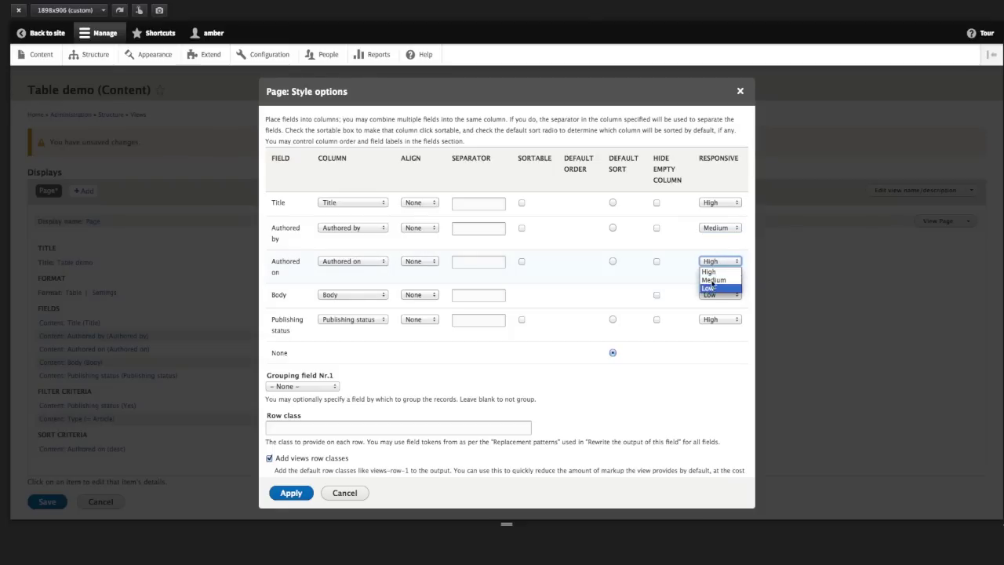
{"action": "left_click", "coordinate": [712, 280]}
{"action": "scroll", "coordinate": [681, 275], "scroll_direction": "down", "scroll_amount": 1}
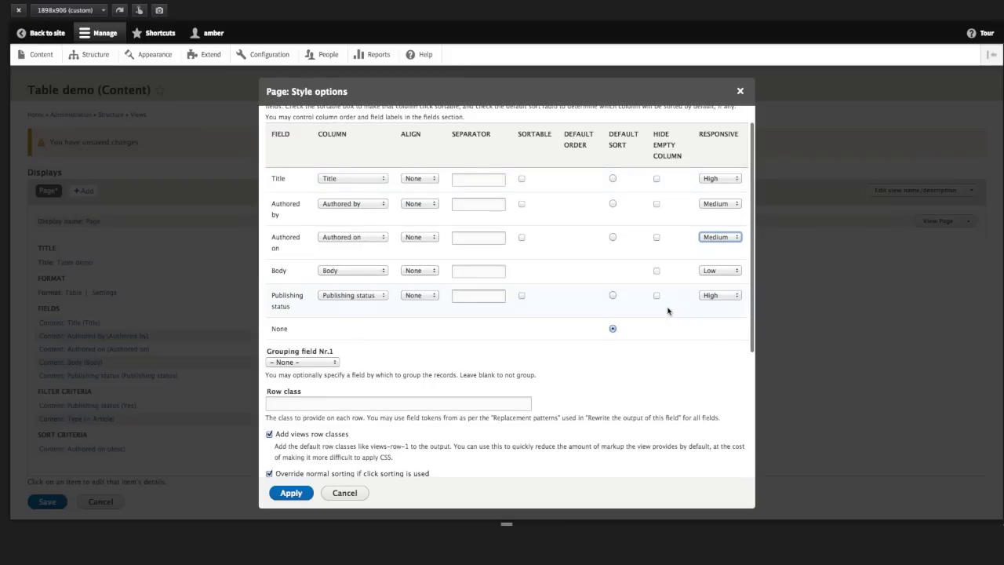
{"action": "left_click", "coordinate": [290, 496]}
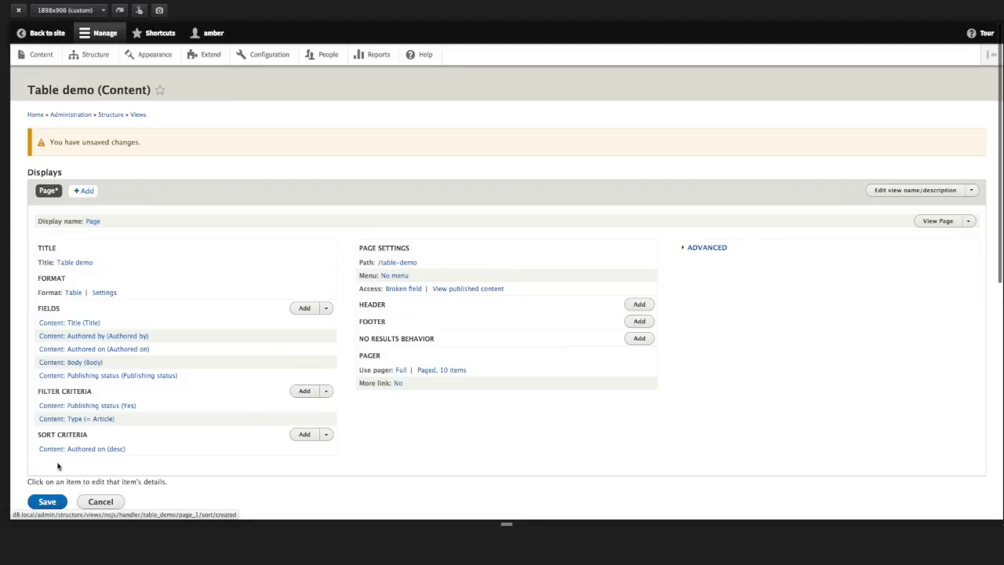
- Save the Table demo view and open its /table-demo page
{"action": "left_click", "coordinate": [45, 502]}
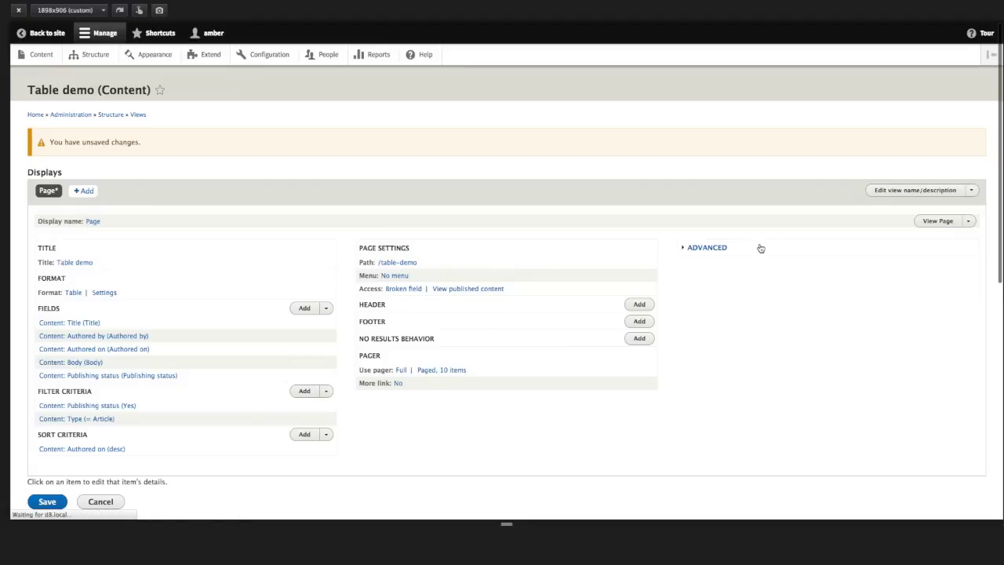
{"action": "left_click", "coordinate": [928, 223]}
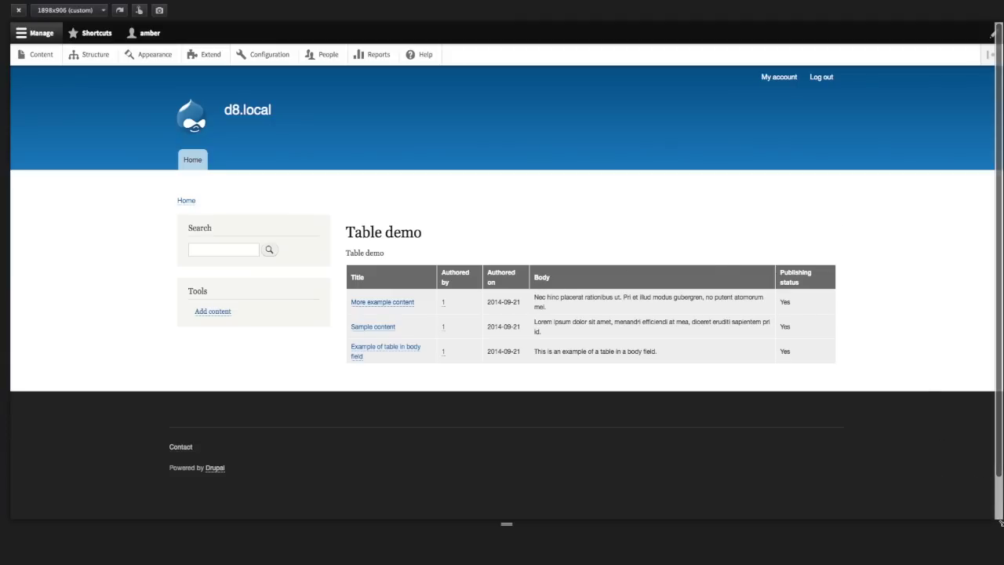
{"action": "left_click_drag", "start_coordinate": [1000, 527], "coordinate": [319, 492]}
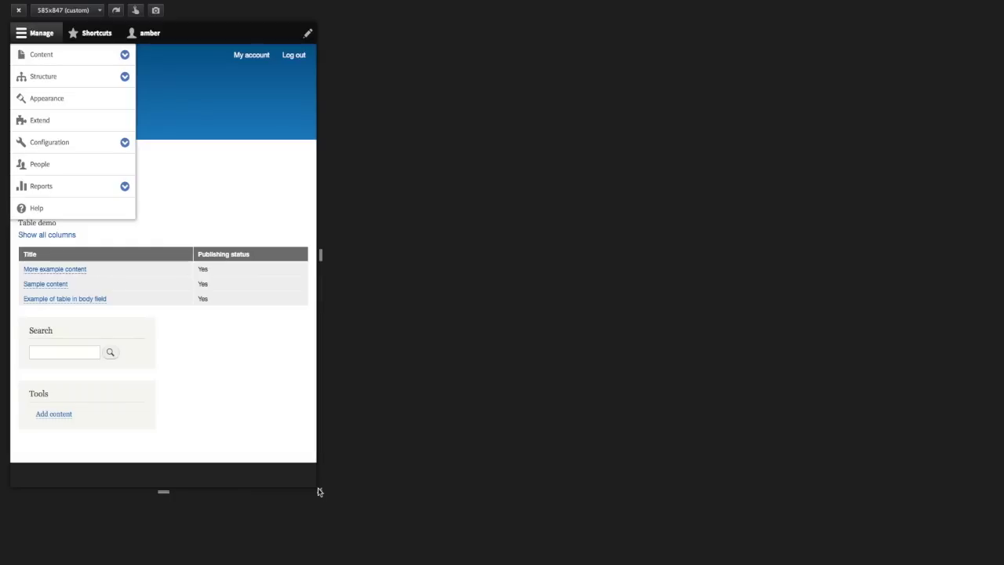
{"action": "left_click_drag", "start_coordinate": [320, 492], "coordinate": [831, 535]}
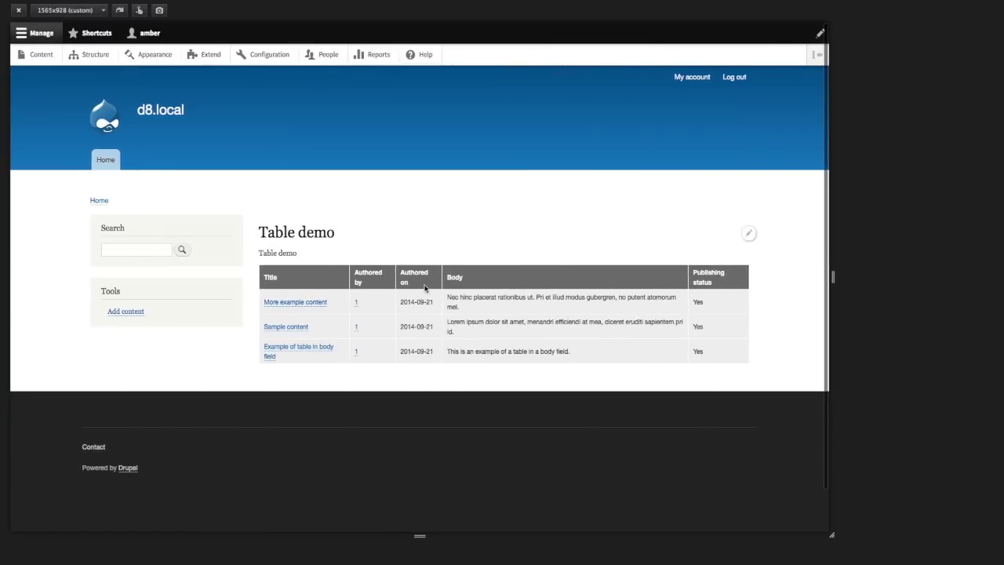
- Inspect the Authored by column header's markup with Firebug
{"action": "right_click", "coordinate": [429, 283]}
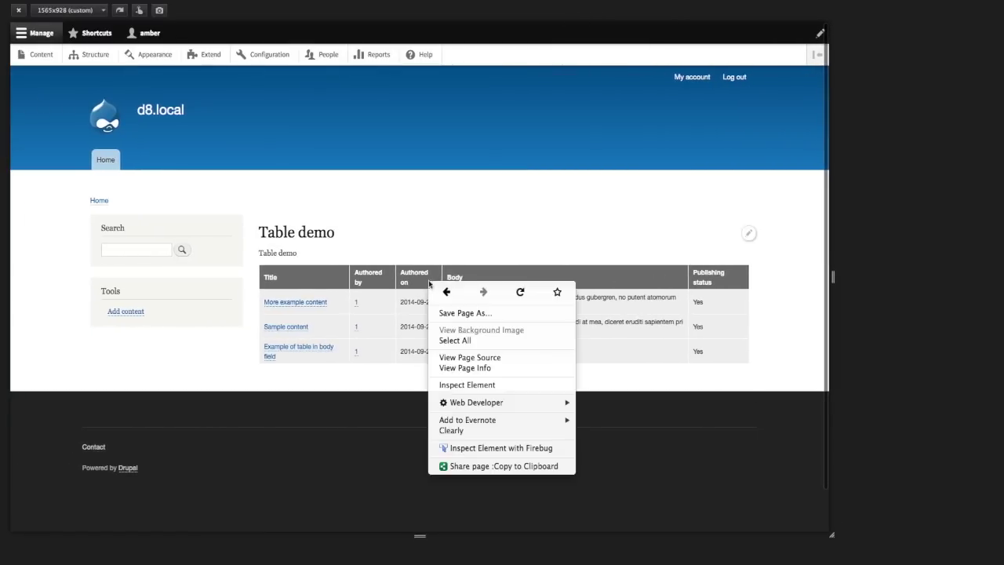
{"action": "left_click", "coordinate": [450, 448]}
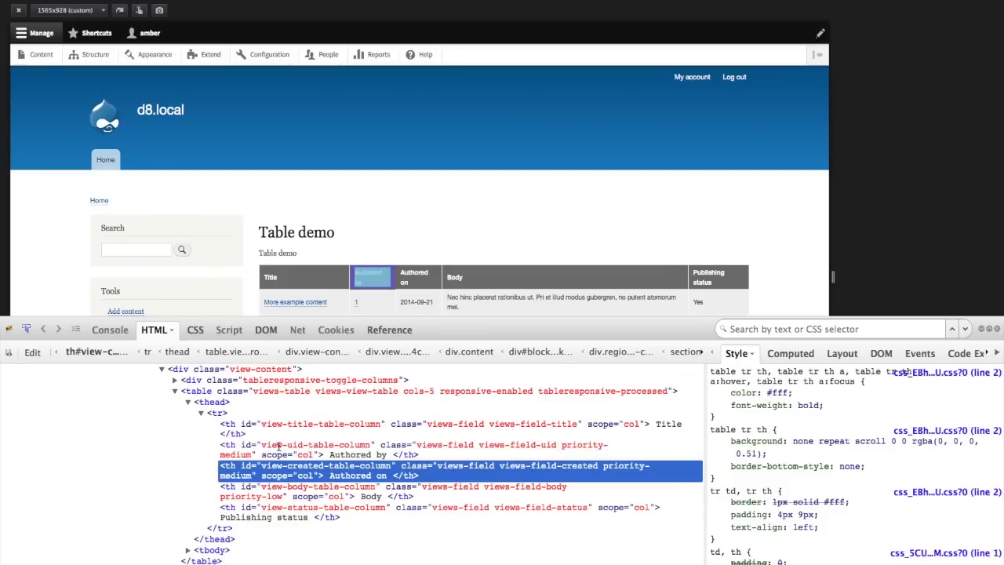
{"action": "scroll", "coordinate": [279, 449], "scroll_direction": "up", "scroll_amount": 1}
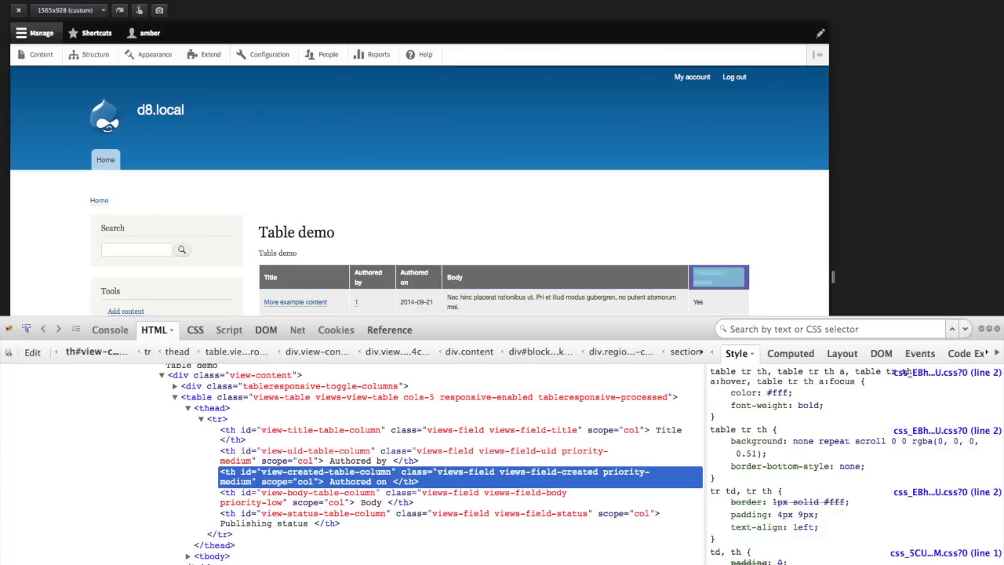
{"action": "scroll", "coordinate": [446, 471], "scroll_direction": "down", "scroll_amount": 1}
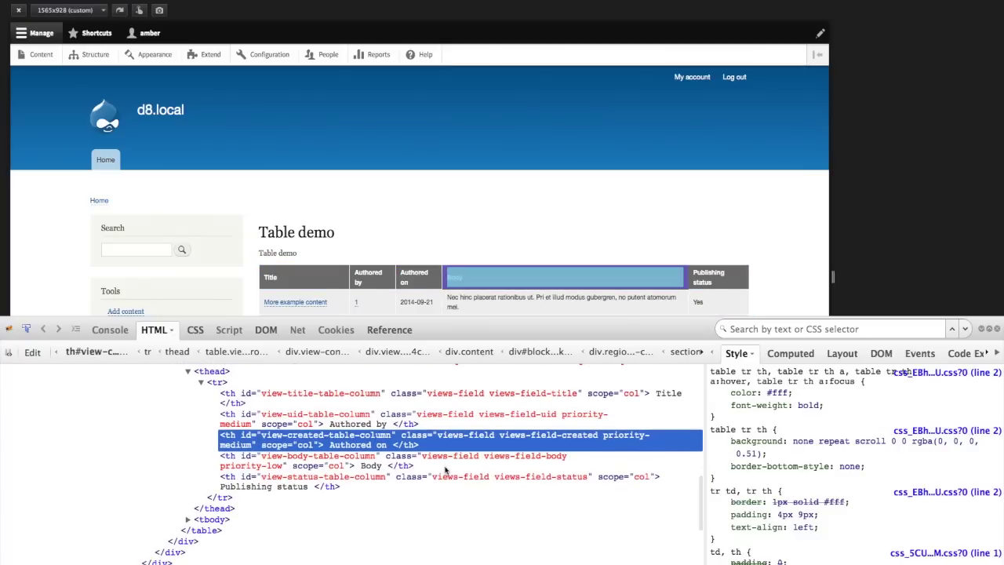
{"action": "scroll", "coordinate": [444, 472], "scroll_direction": "up", "scroll_amount": 2}
- Select the <table> element and highlight its responsive-enabled class, then the Title header
{"action": "left_click", "coordinate": [197, 422]}
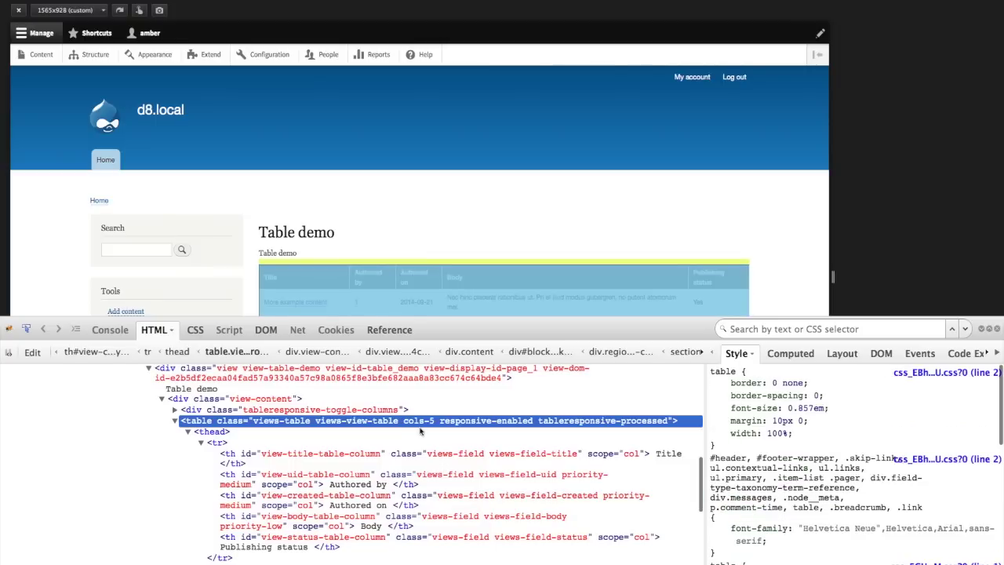
{"action": "left_click", "coordinate": [451, 423]}
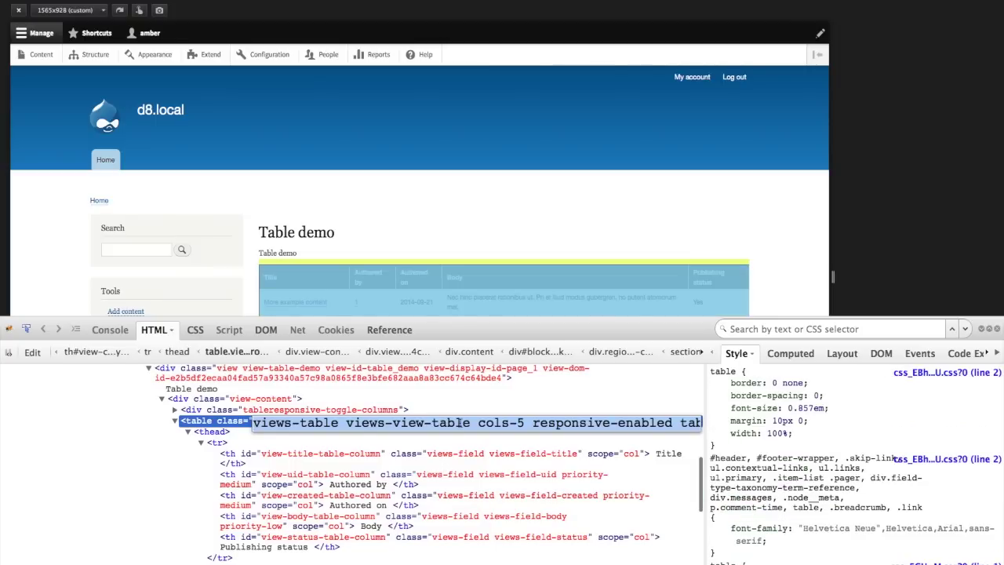
{"action": "left_click", "coordinate": [532, 424]}
{"action": "key", "text": "shift+Right"}
{"action": "key", "text": "shift+Right"}
{"action": "key", "text": "shift+Right"}
{"action": "key", "text": "shift+Right"}
{"action": "key", "text": "shift+Right"}
{"action": "key", "text": "shift+Right"}
{"action": "key", "text": "shift+Right"}
{"action": "key", "text": "shift+Right"}
{"action": "key", "text": "shift+Right"}
{"action": "key", "text": "shift+Right"}
{"action": "key", "text": "shift+Right"}
{"action": "key", "text": "shift+Right"}
{"action": "key", "text": "shift+Right"}
{"action": "key", "text": "shift+Right"}
{"action": "key", "text": "shift+Right"}
{"action": "key", "text": "shift+Right"}
{"action": "key", "text": "shift+Right"}
{"action": "key", "text": "shift+Right"}
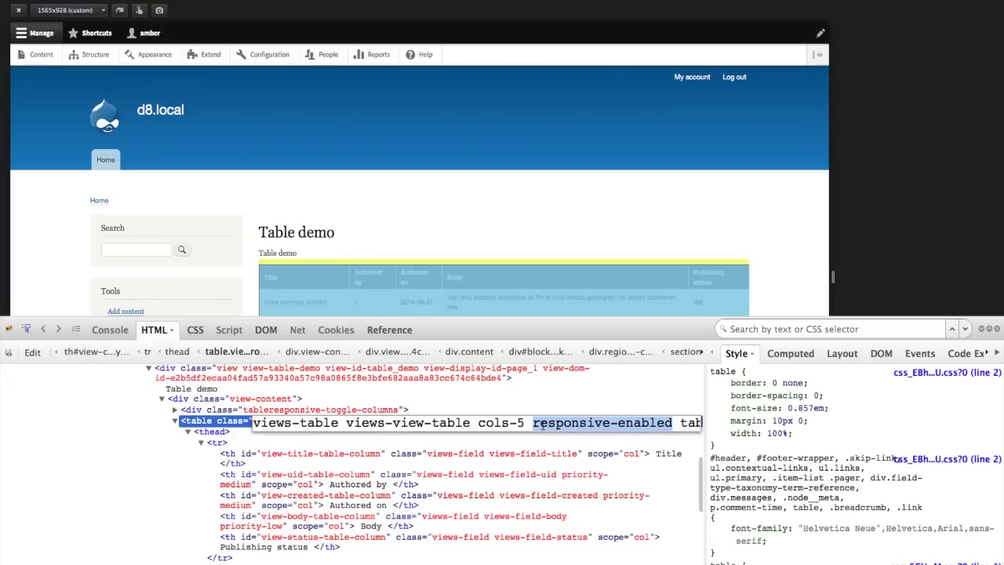
{"action": "left_click", "coordinate": [235, 461]}
{"action": "scroll", "coordinate": [234, 462], "scroll_direction": "down", "scroll_amount": 2}
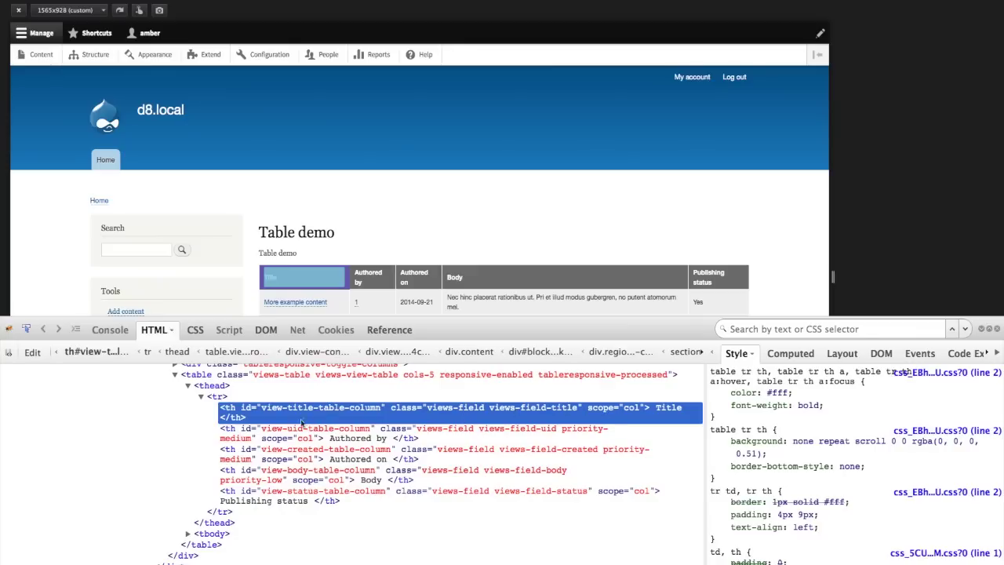
- Inspect the Authored by and Body header markup, then expand tbody and the first row
{"action": "left_click", "coordinate": [230, 432]}
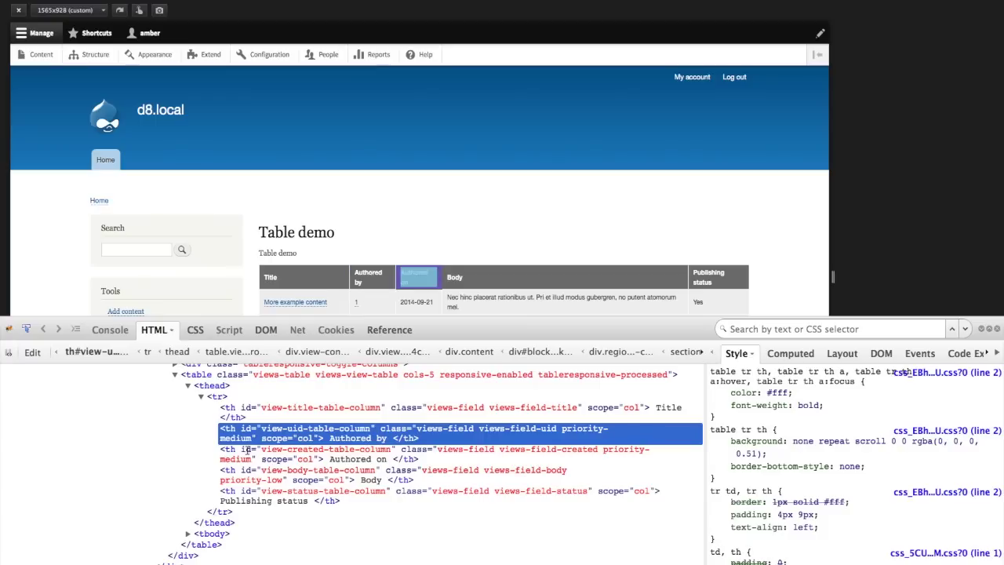
{"action": "left_click", "coordinate": [230, 471]}
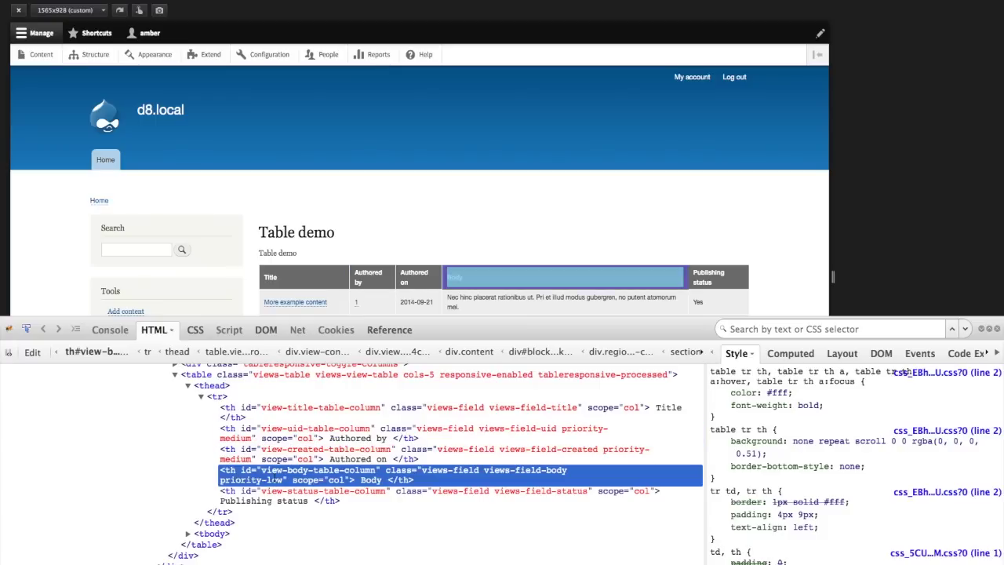
{"action": "scroll", "coordinate": [258, 484], "scroll_direction": "down", "scroll_amount": 2}
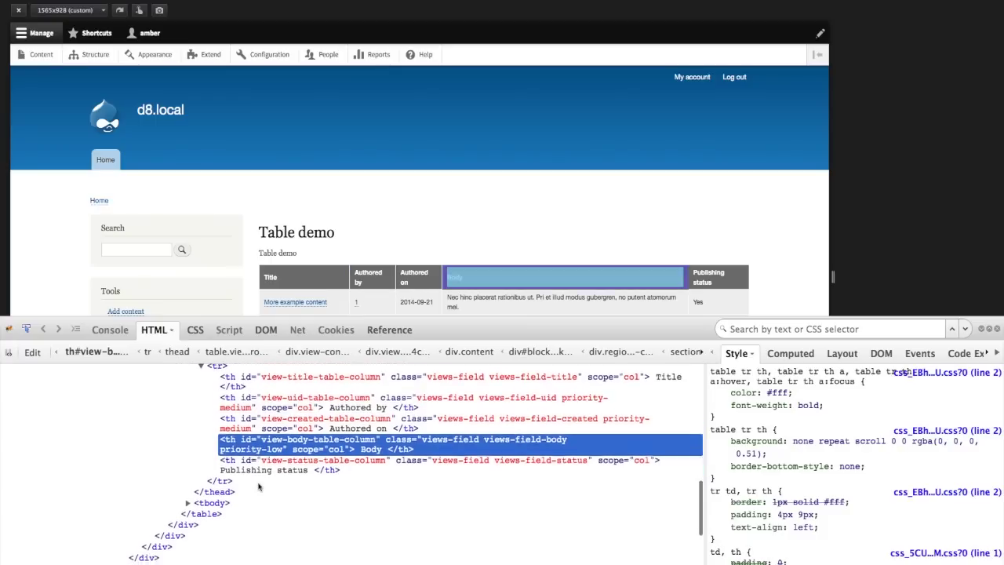
{"action": "left_click", "coordinate": [189, 499]}
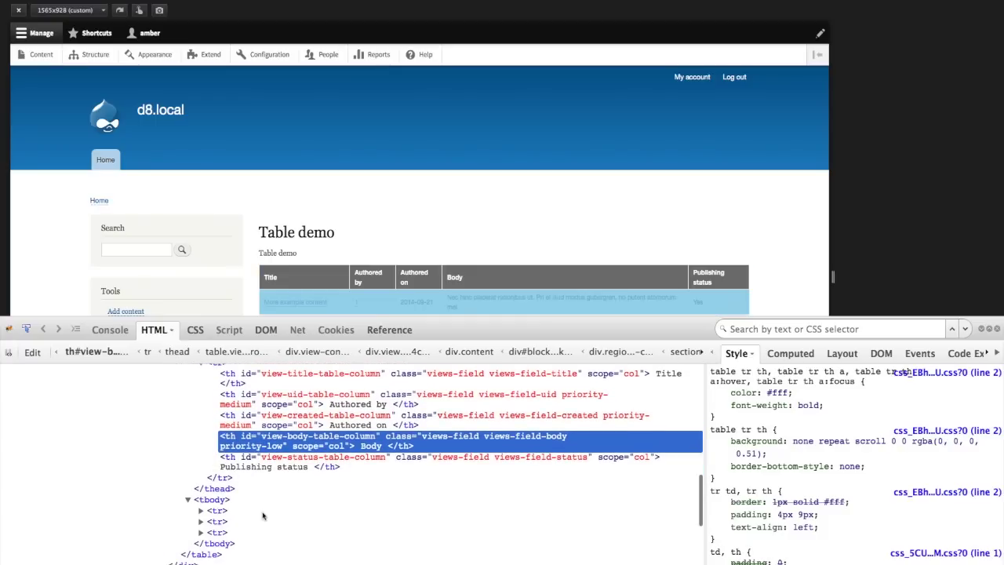
{"action": "scroll", "coordinate": [200, 490], "scroll_direction": "down", "scroll_amount": 1}
{"action": "left_click", "coordinate": [201, 473]}
{"action": "scroll", "coordinate": [253, 493], "scroll_direction": "down", "scroll_amount": 1}
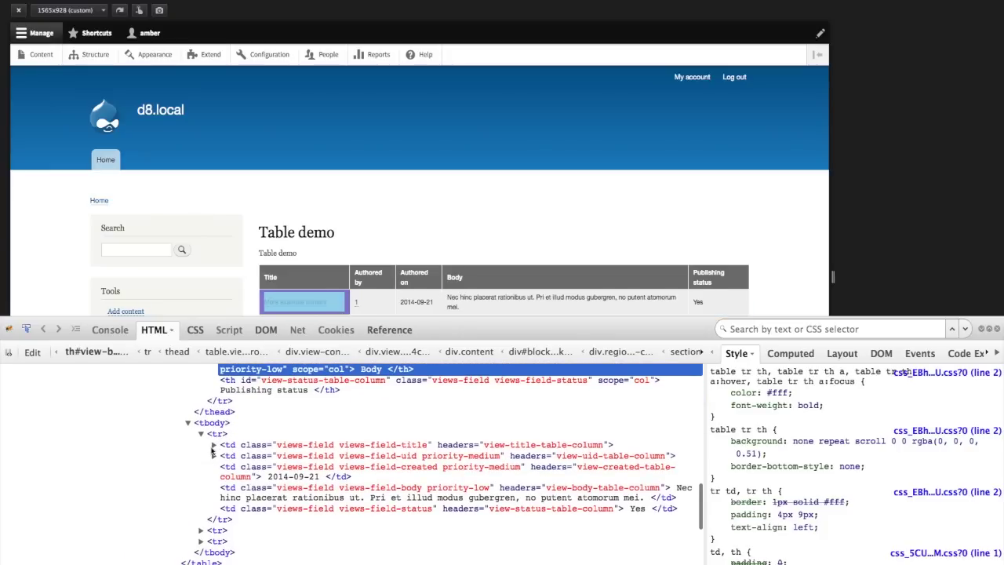
- Expand the Authored by cell and highlight its priority-medium class without changing it
{"action": "left_click", "coordinate": [213, 456]}
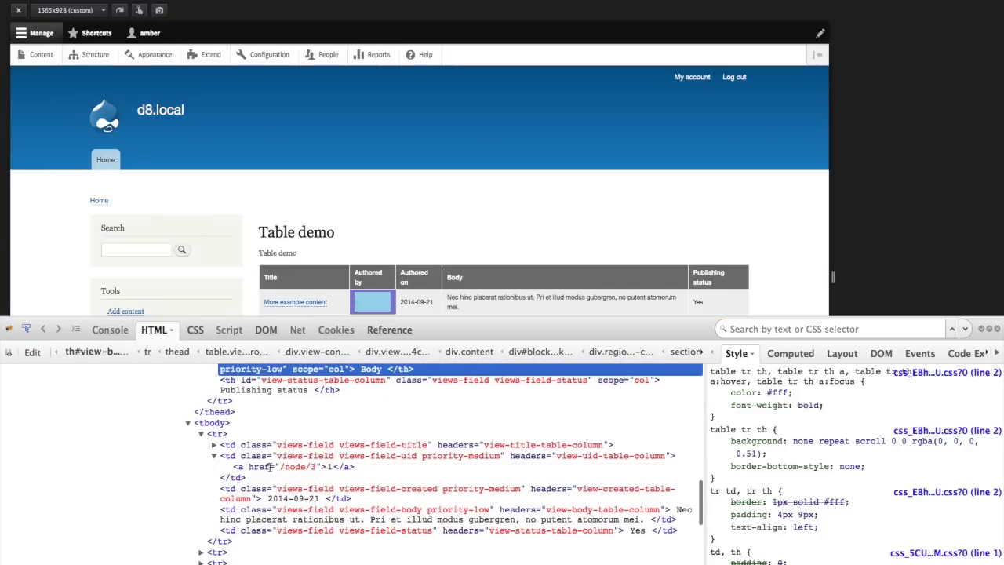
{"action": "left_click", "coordinate": [423, 458]}
{"action": "left_click", "coordinate": [512, 462]}
{"action": "left_click_drag", "start_coordinate": [493, 458], "coordinate": [624, 458]}
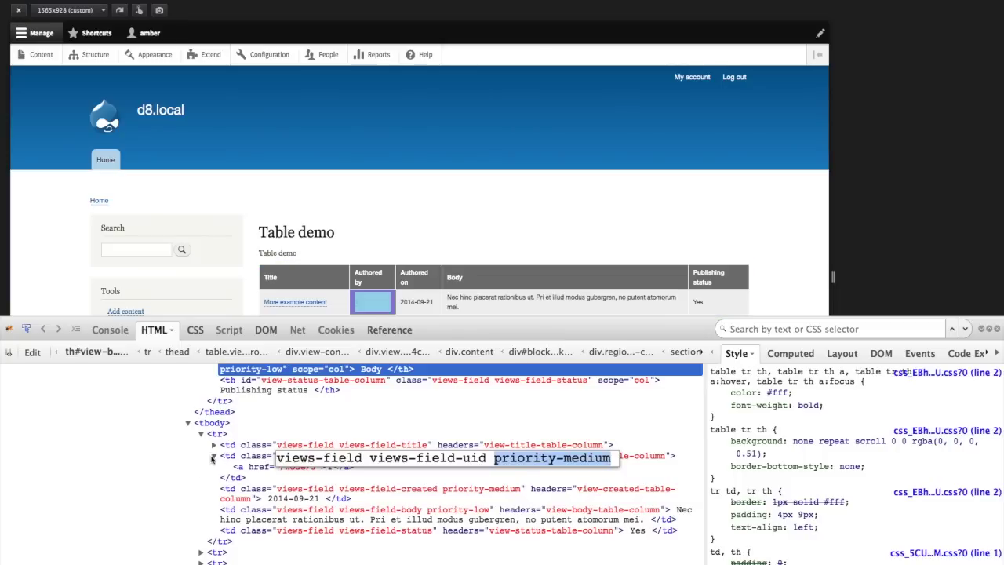
{"action": "left_click", "coordinate": [213, 456]}
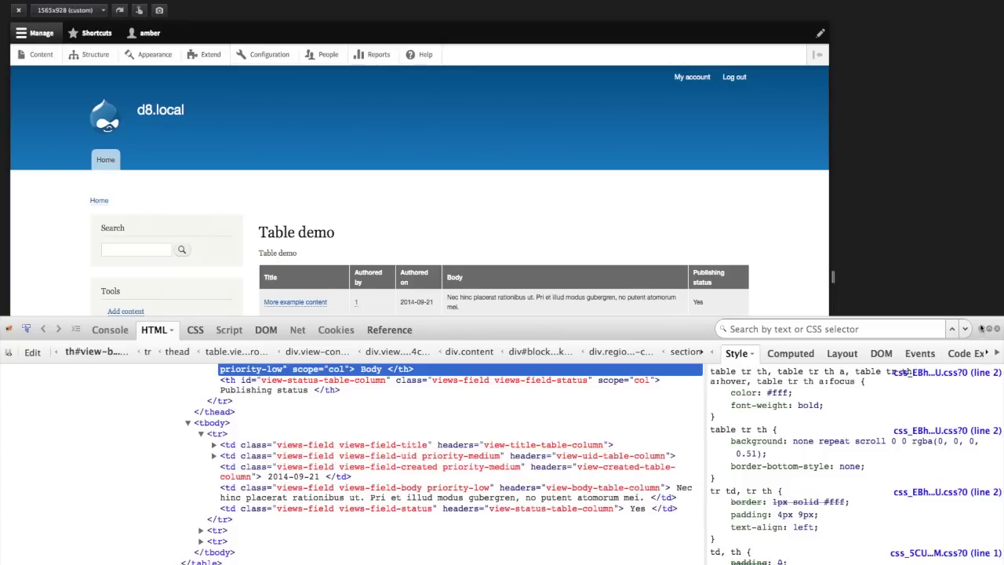
- Close Firebug, narrow then re-widen the viewport to test the table, and open the article's Edit form
{"action": "left_click", "coordinate": [980, 329]}
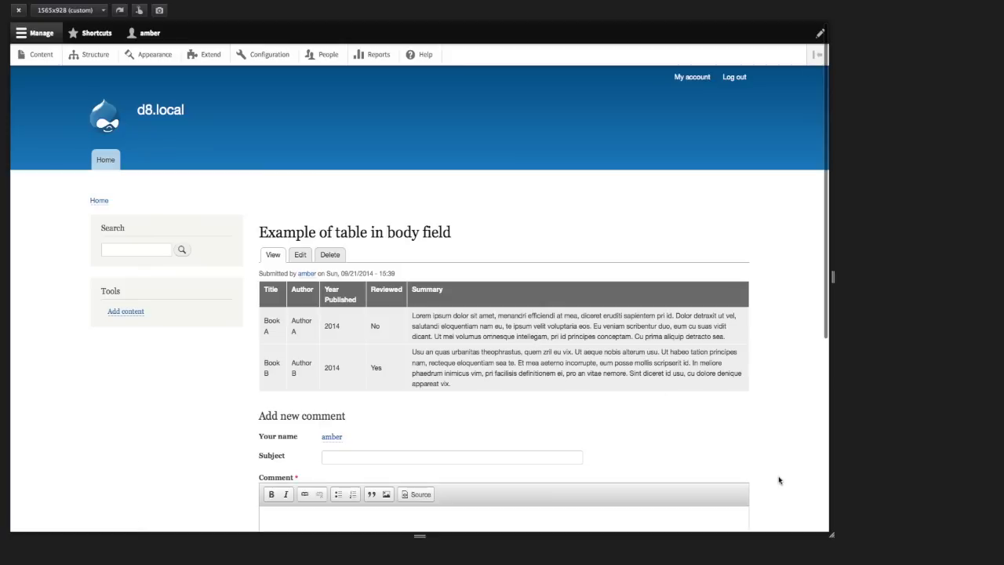
{"action": "left_click_drag", "start_coordinate": [830, 536], "coordinate": [632, 494]}
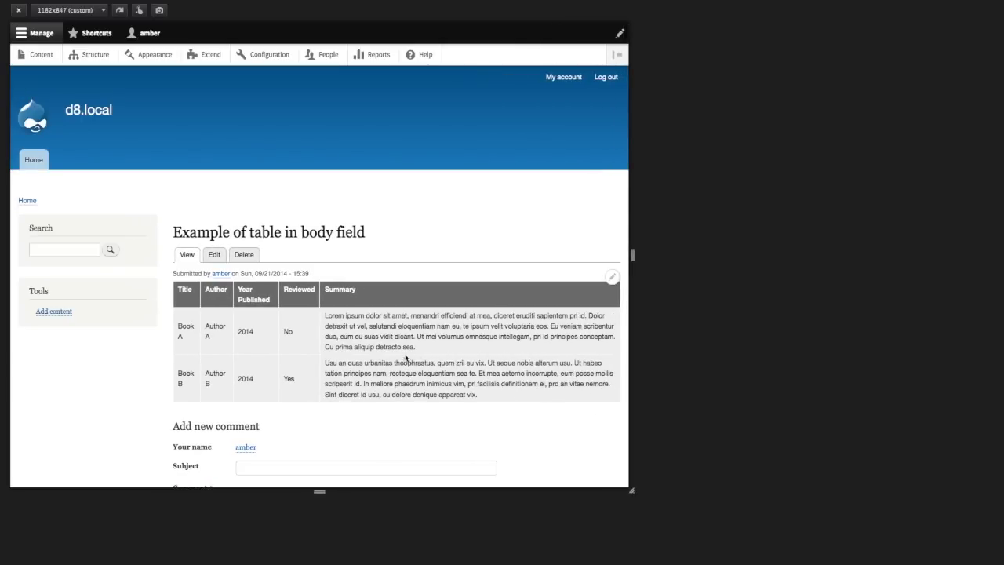
{"action": "left_click_drag", "start_coordinate": [647, 490], "coordinate": [753, 502]}
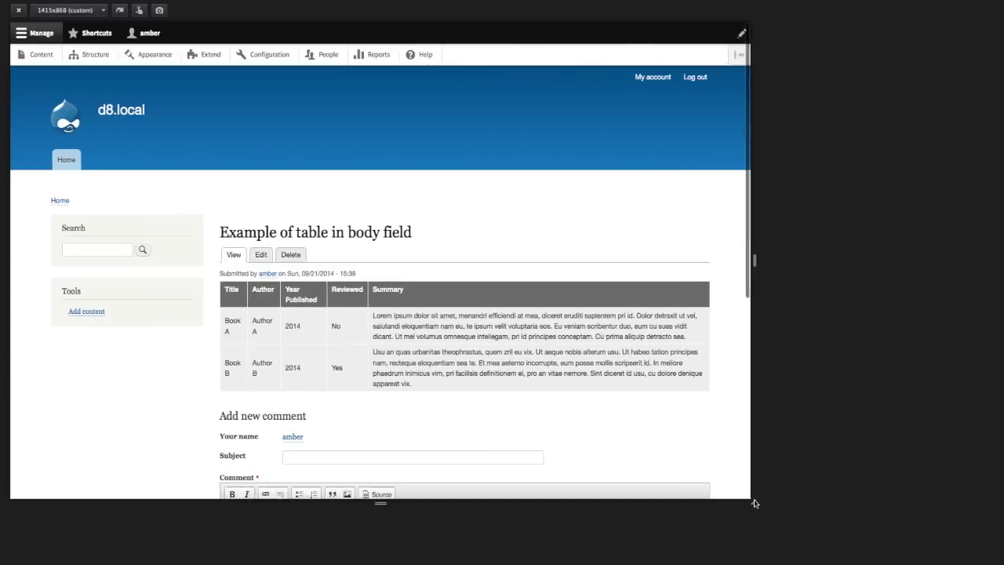
{"action": "left_click", "coordinate": [261, 255]}
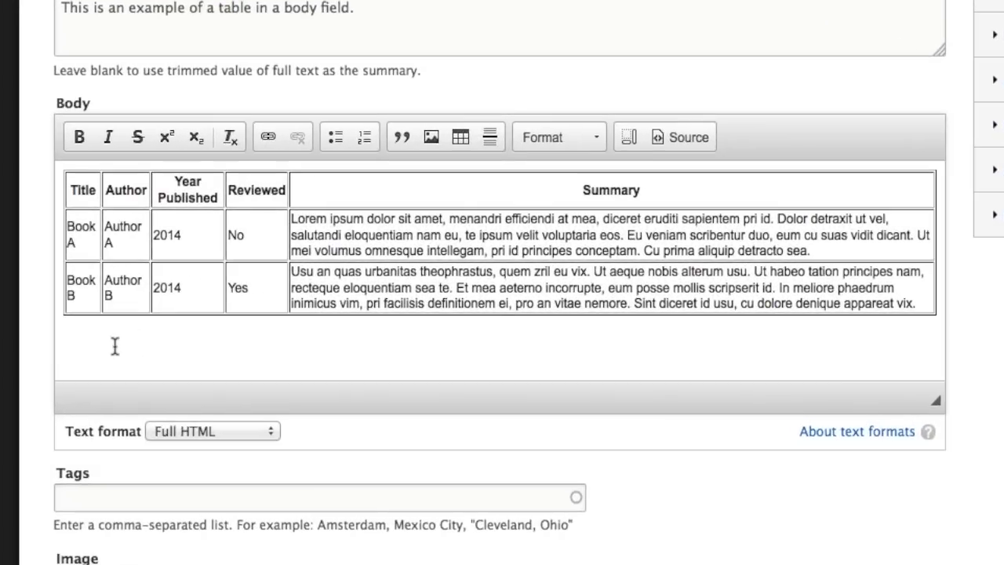
- In the Body source view, give the table class="responsive-enabled"
{"action": "left_click", "coordinate": [115, 346]}
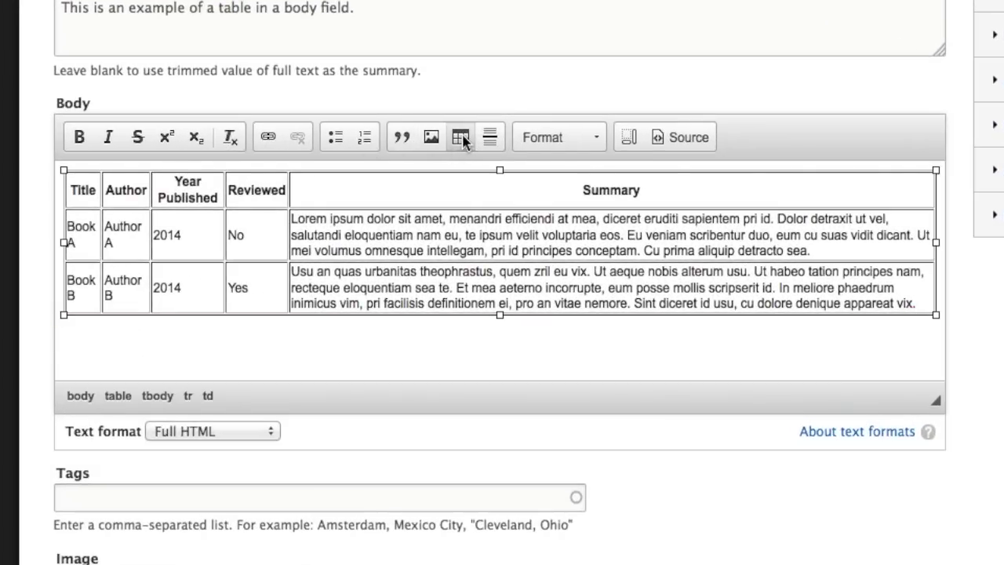
{"action": "left_click", "coordinate": [676, 143]}
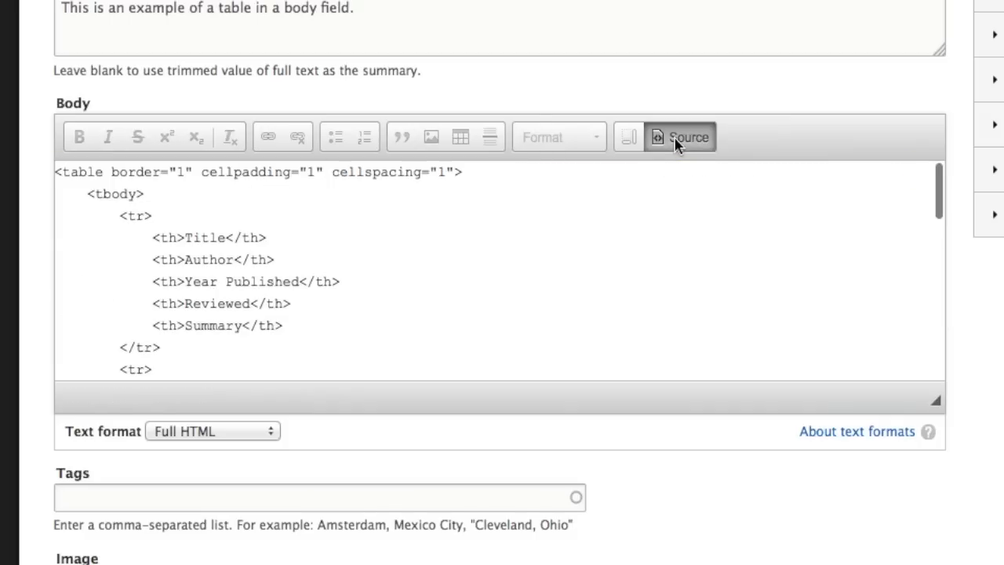
{"action": "left_click", "coordinate": [461, 172]}
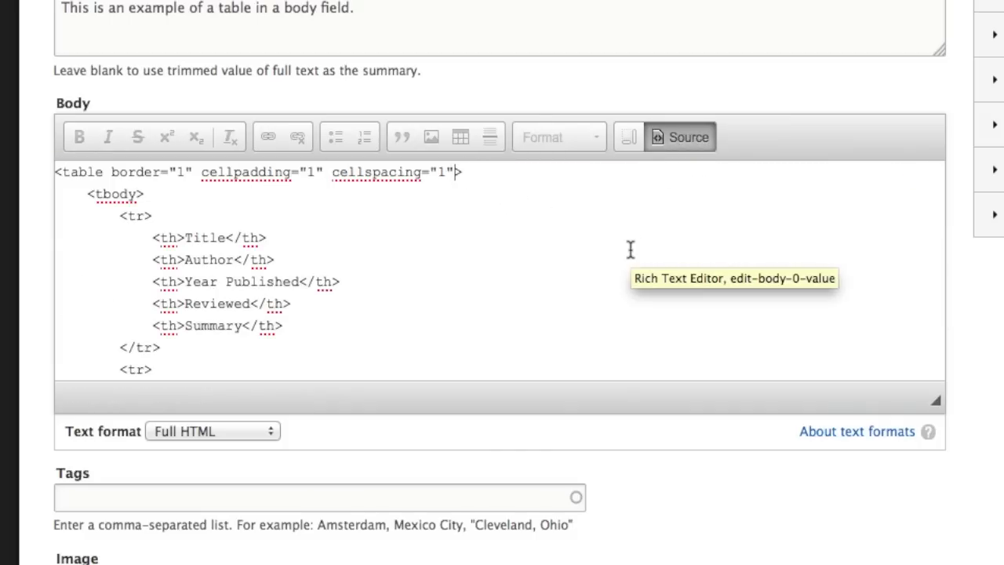
{"action": "type", "text": "class=\"responsive"}
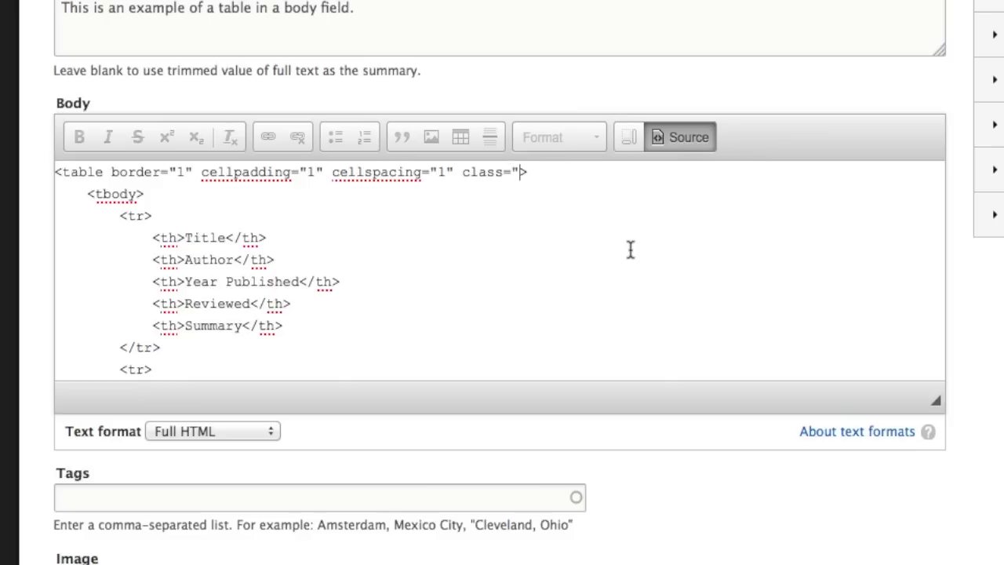
{"action": "type", "text": "-enabled\""}
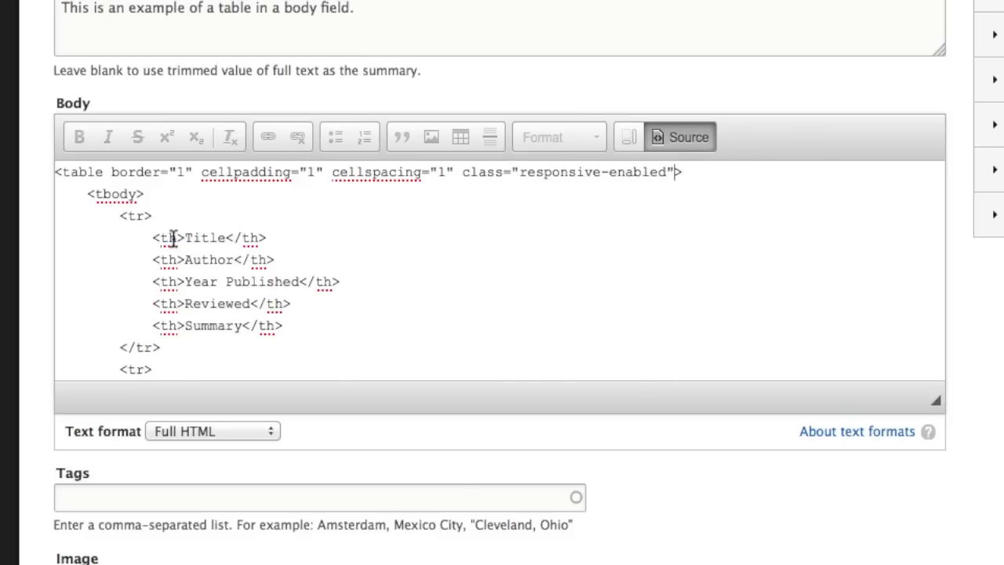
- Add class="priority-low" to the Summary header and class="priority-medium" to Year Published
{"action": "left_click", "coordinate": [179, 325]}
{"action": "scroll", "coordinate": [228, 325], "scroll_direction": "down", "scroll_amount": 2}
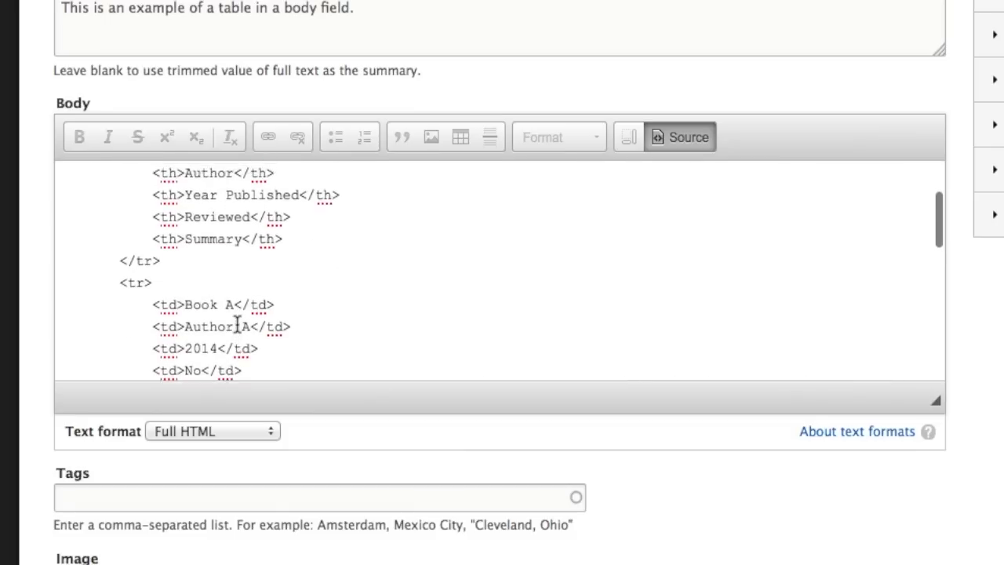
{"action": "type", "text": "class=\"priority"}
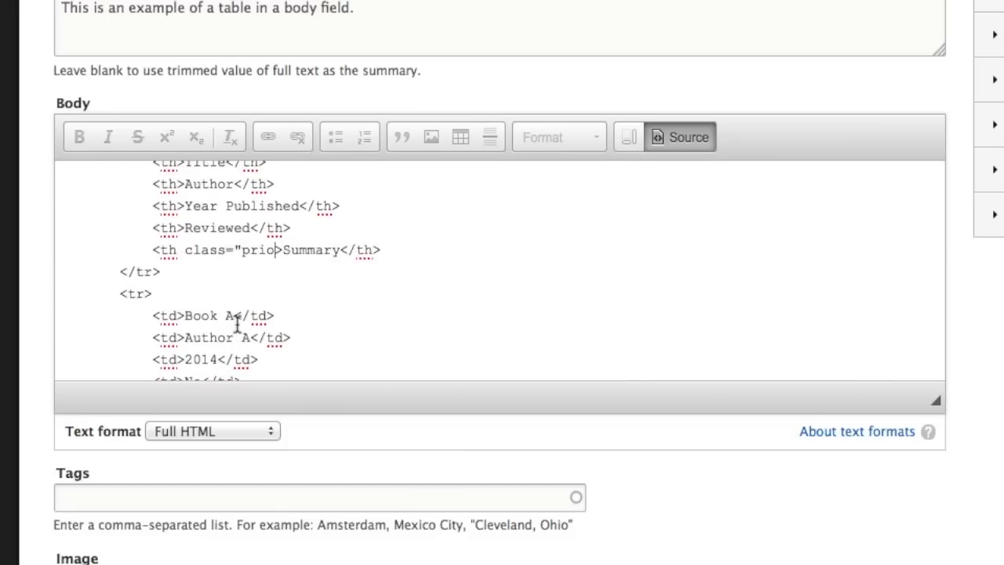
{"action": "type", "text": "-low\""}
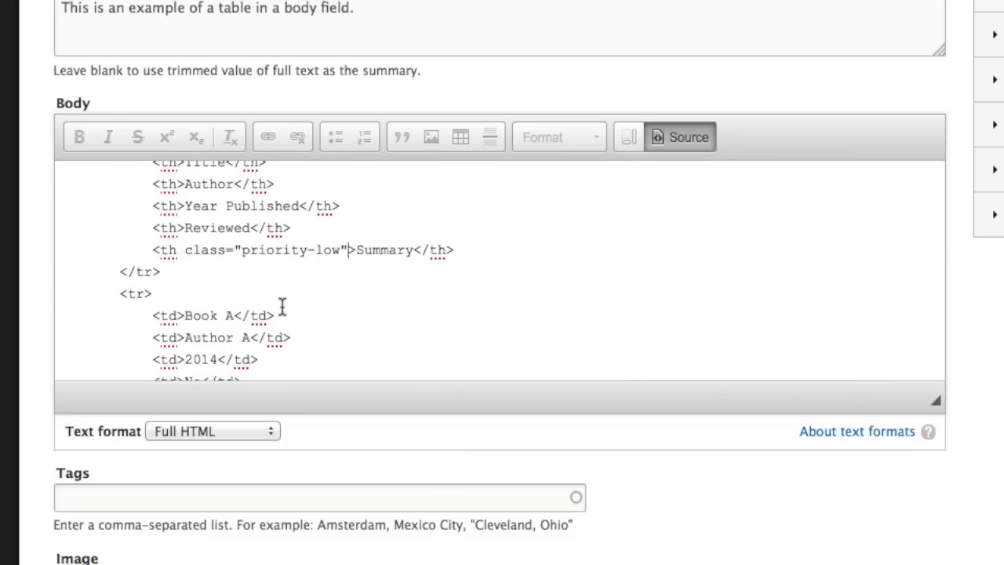
{"action": "scroll", "coordinate": [282, 306], "scroll_direction": "up", "scroll_amount": 2}
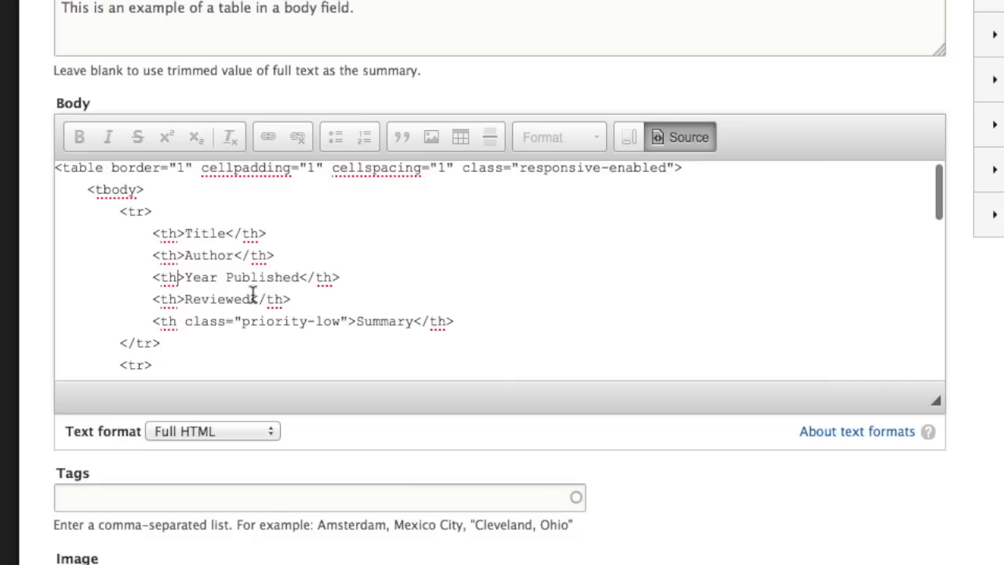
{"action": "type", "text": "class=\""}
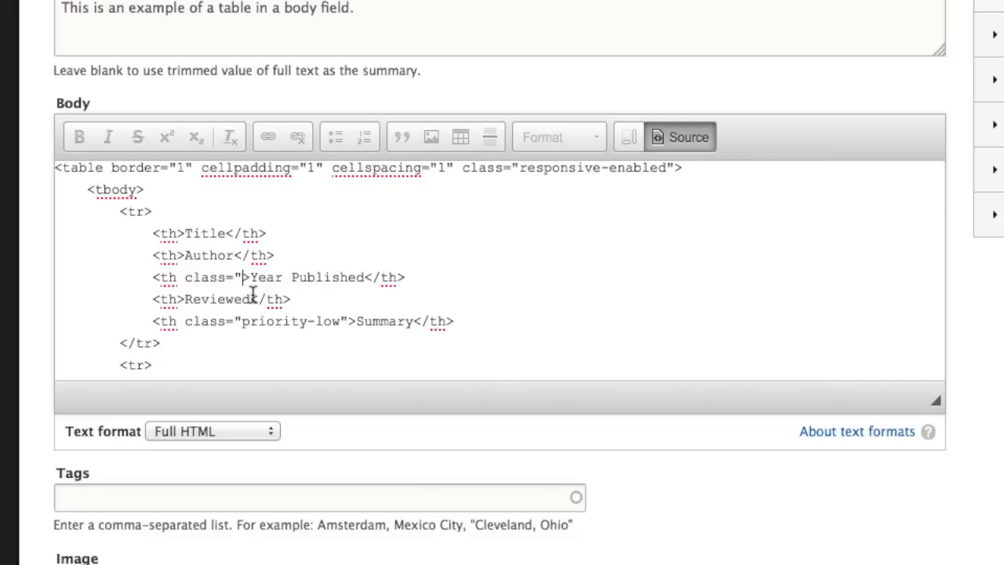
{"action": "type", "text": "priority-med"}
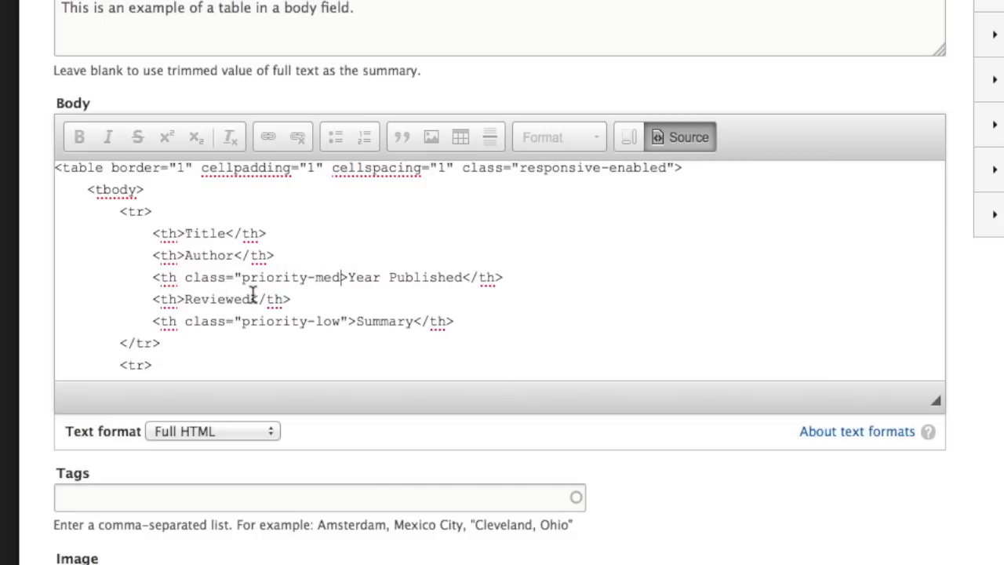
{"action": "type", "text": "ium\""}
- Enlarge the source editor and paste the priority-medium class onto both books' 2014 cells
{"action": "scroll", "coordinate": [380, 296], "scroll_direction": "down", "scroll_amount": 1}
{"action": "left_click_drag", "start_coordinate": [936, 401], "coordinate": [971, 522]}
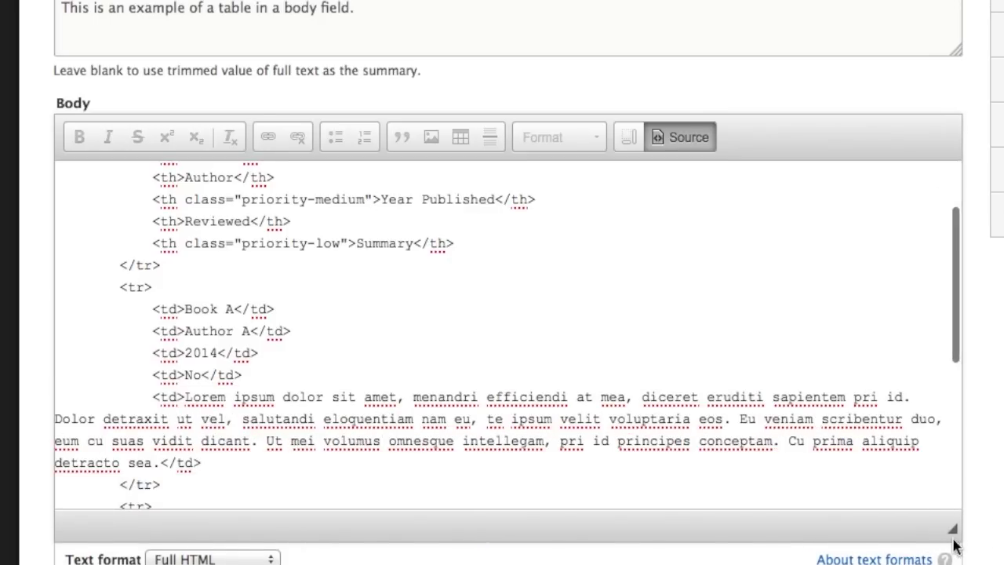
{"action": "left_click_drag", "start_coordinate": [955, 545], "coordinate": [957, 564]}
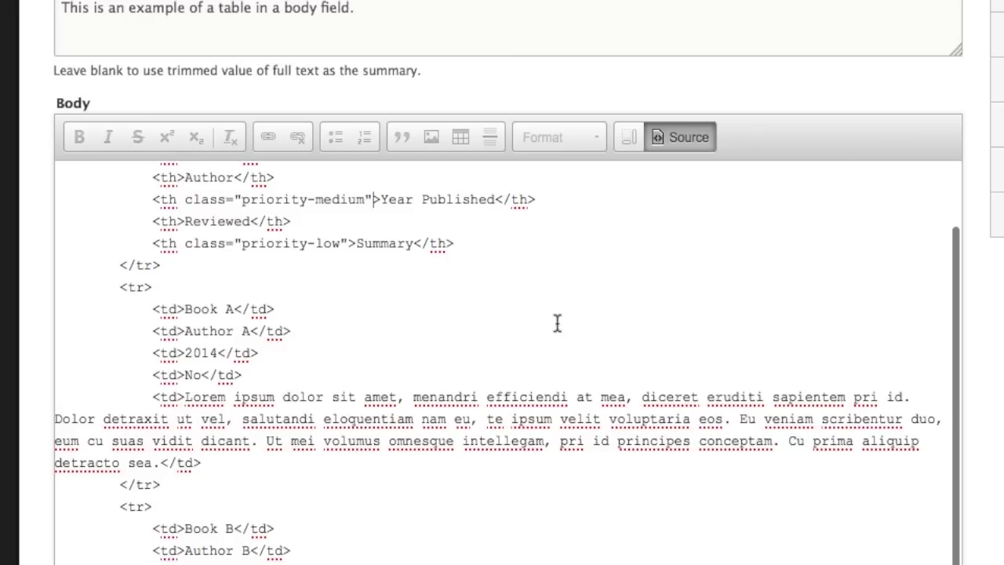
{"action": "scroll", "coordinate": [557, 323], "scroll_direction": "up", "scroll_amount": 3}
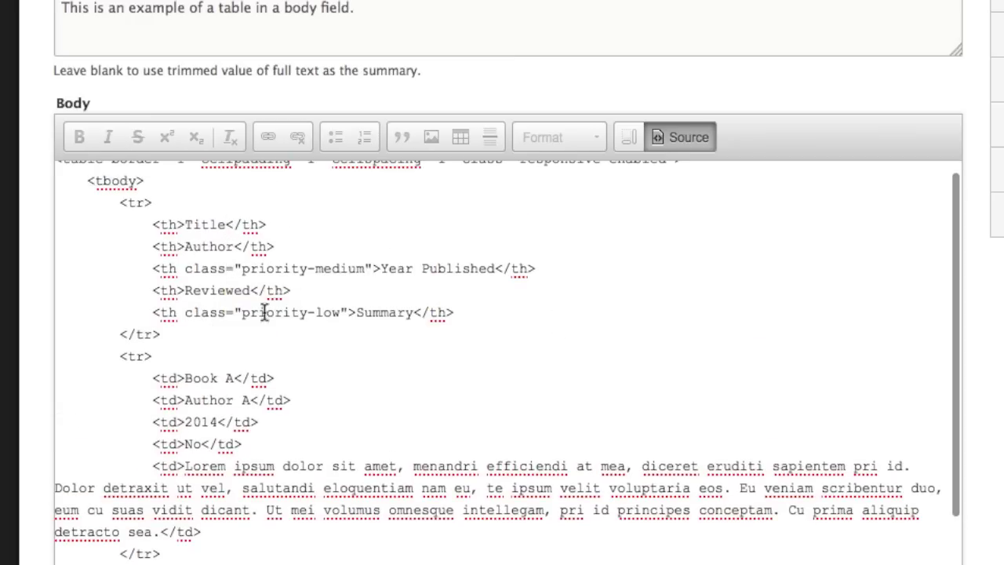
{"action": "scroll", "coordinate": [326, 319], "scroll_direction": "down", "scroll_amount": 1}
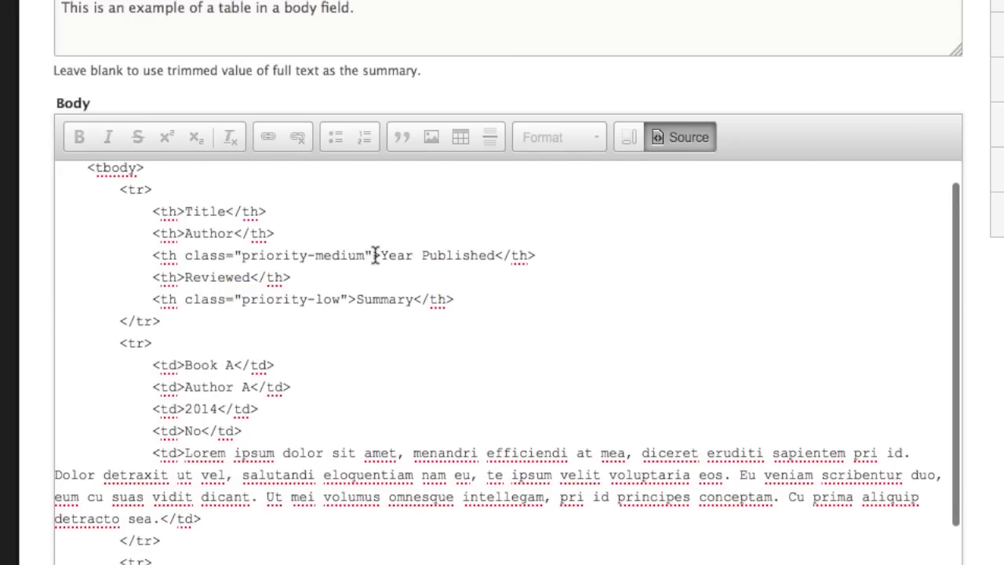
{"action": "left_click_drag", "start_coordinate": [373, 255], "coordinate": [173, 260]}
{"action": "key", "text": "ctrl+c"}
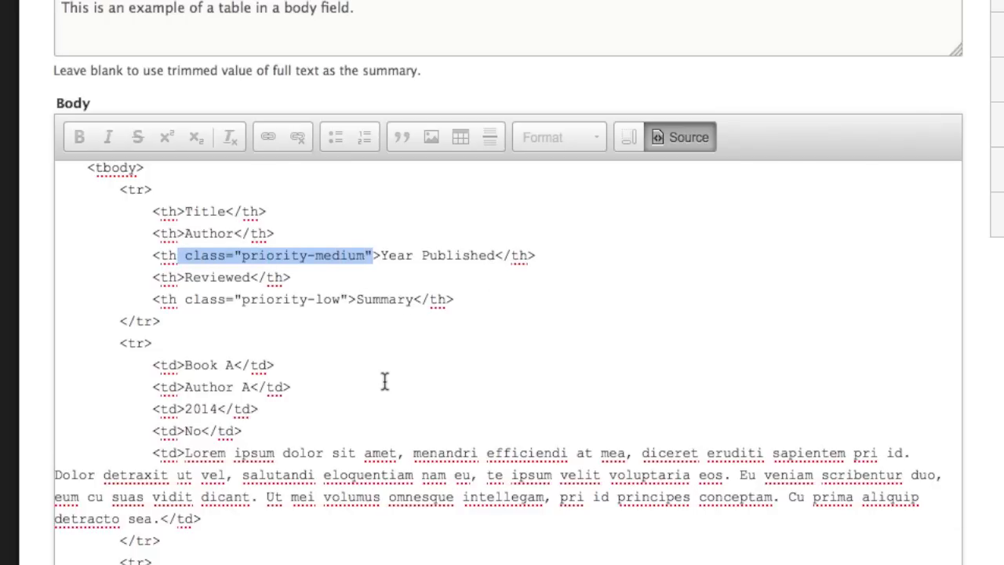
{"action": "scroll", "coordinate": [385, 381], "scroll_direction": "down", "scroll_amount": 3}
{"action": "left_click", "coordinate": [179, 353]}
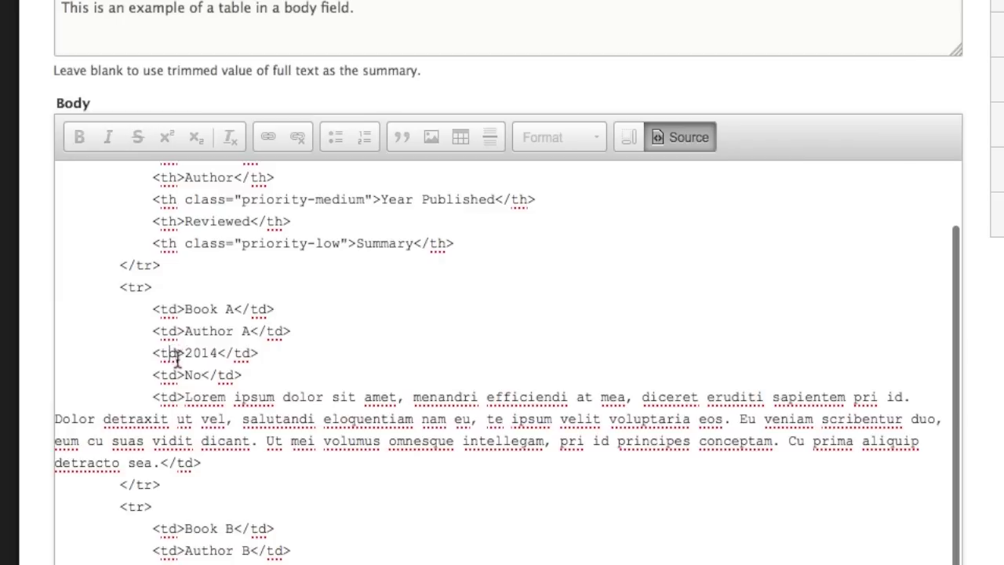
{"action": "key", "text": "ctrl+v"}
{"action": "scroll", "coordinate": [253, 473], "scroll_direction": "down", "scroll_amount": 3}
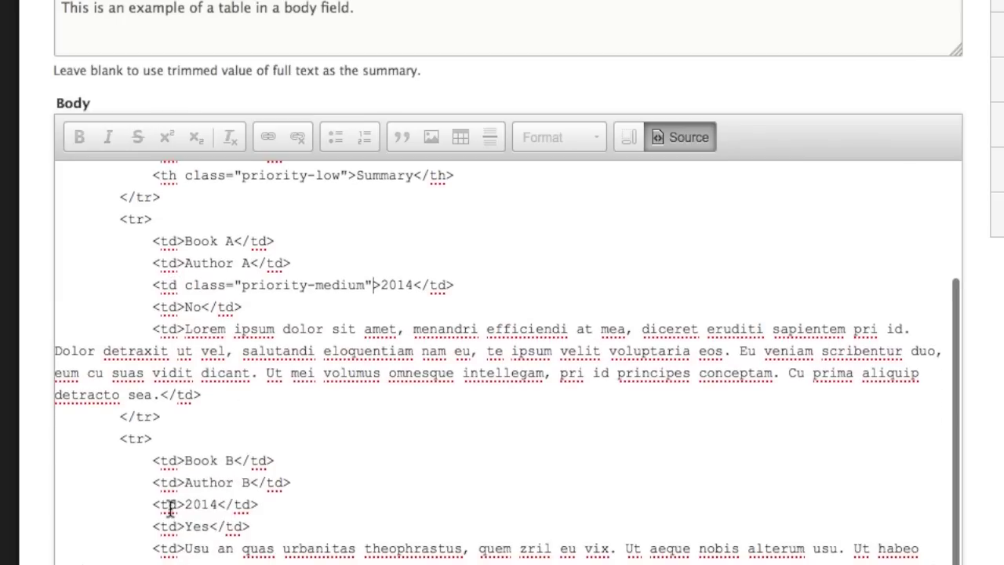
{"action": "left_click", "coordinate": [178, 504]}
{"action": "key", "text": "ctrl+v"}
- Copy the Summary header's priority-low class onto both books' summary cells
{"action": "scroll", "coordinate": [316, 450], "scroll_direction": "up", "scroll_amount": 3}
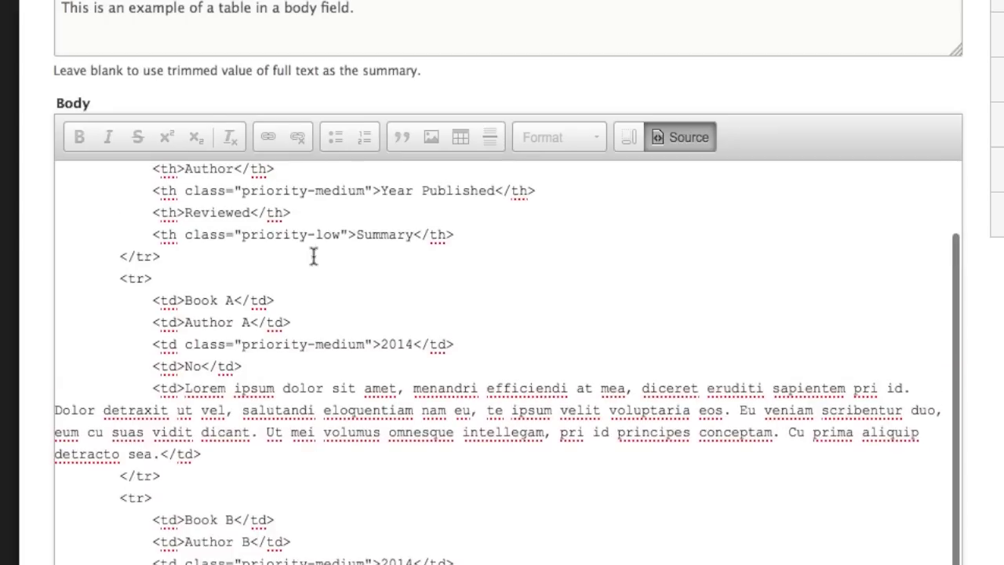
{"action": "left_click", "coordinate": [348, 234]}
{"action": "left_click_drag", "start_coordinate": [333, 234], "coordinate": [180, 234]}
{"action": "key", "text": "ctrl+c"}
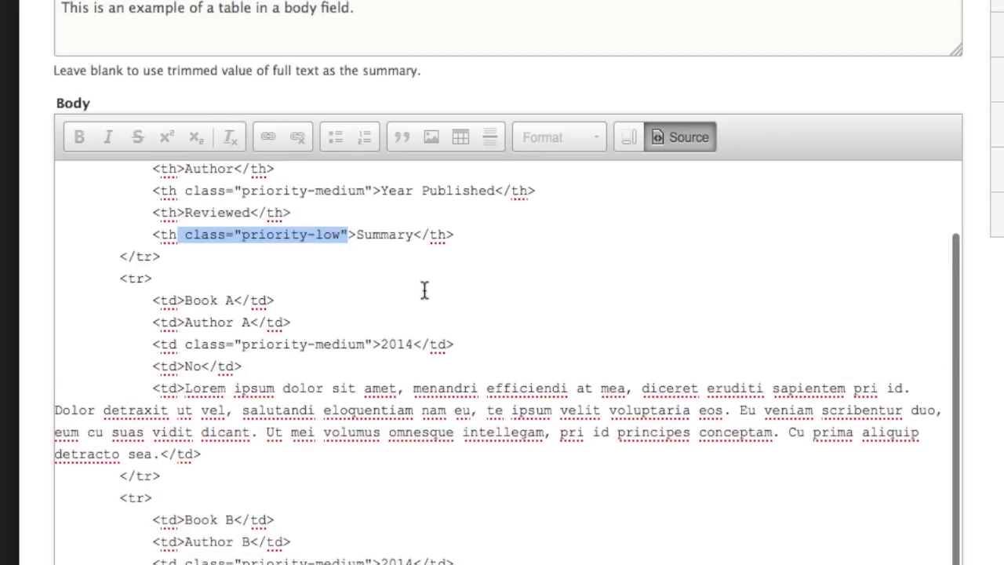
{"action": "left_click", "coordinate": [179, 389]}
{"action": "key", "text": "ctrl+v"}
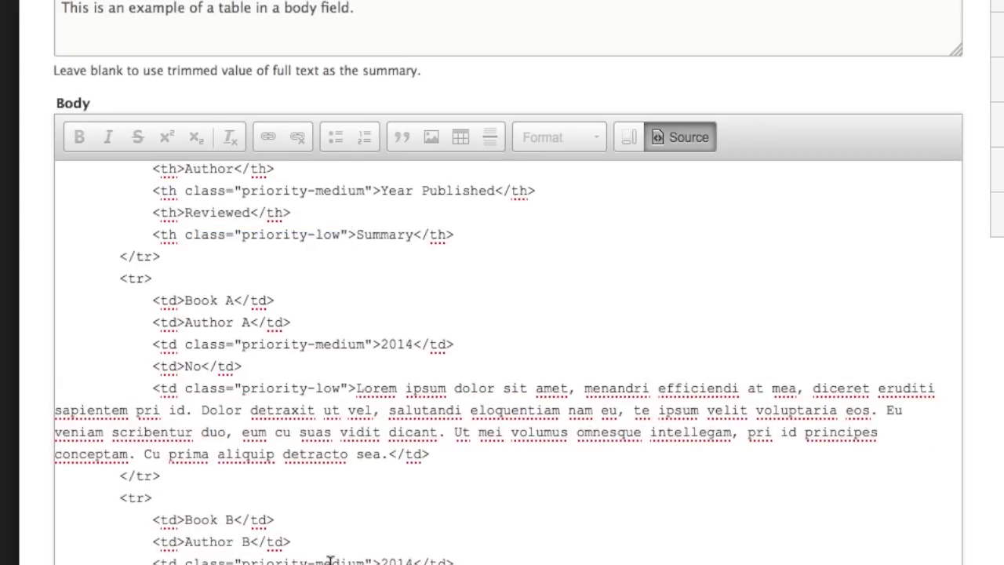
{"action": "scroll", "coordinate": [313, 463], "scroll_direction": "down", "scroll_amount": 3}
{"action": "left_click", "coordinate": [180, 520]}
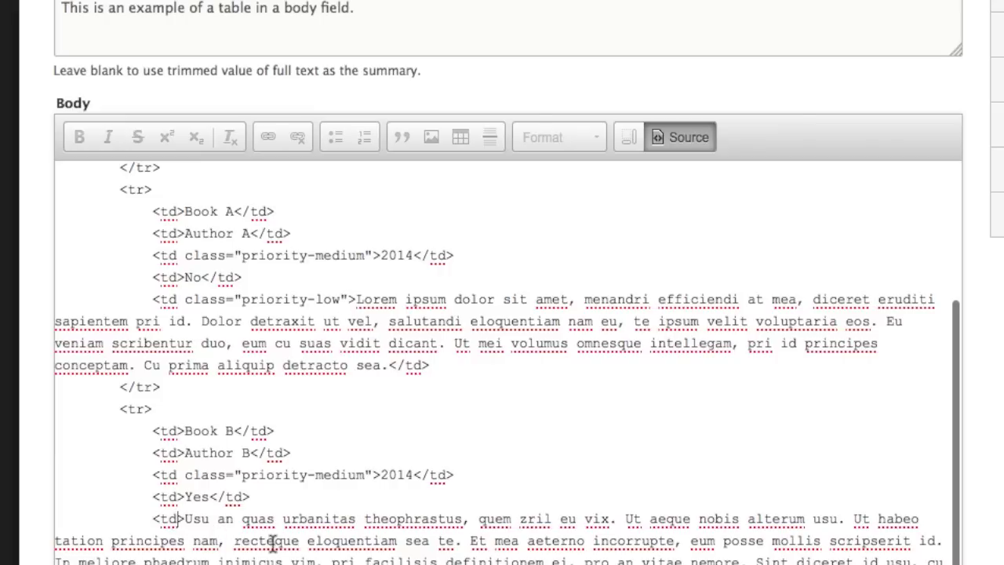
{"action": "key", "text": "ctrl+v"}
{"action": "scroll", "coordinate": [424, 533], "scroll_direction": "down", "scroll_amount": 1}
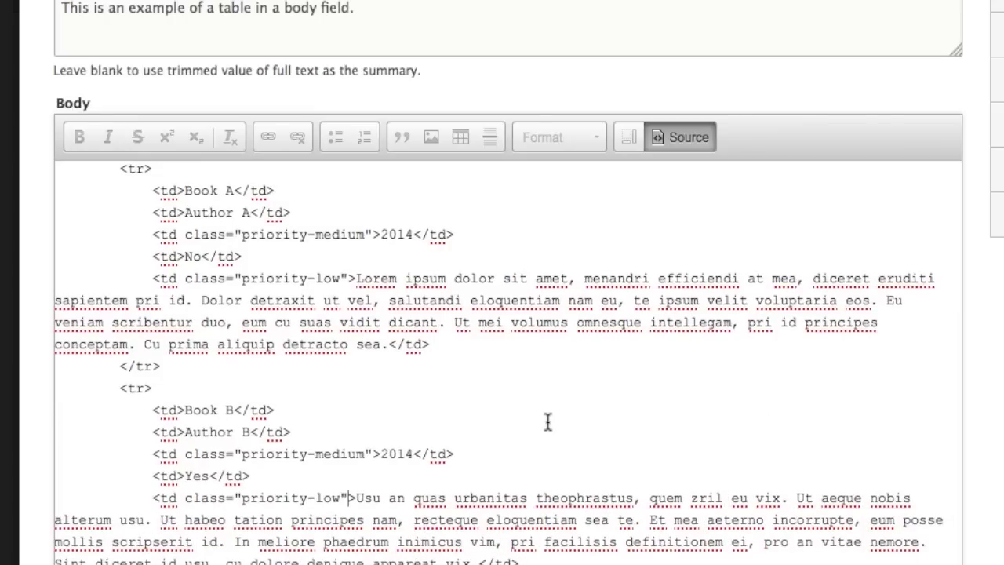
{"action": "scroll", "coordinate": [546, 419], "scroll_direction": "up", "scroll_amount": 5}
{"action": "scroll", "coordinate": [546, 419], "scroll_direction": "up", "scroll_amount": 2}
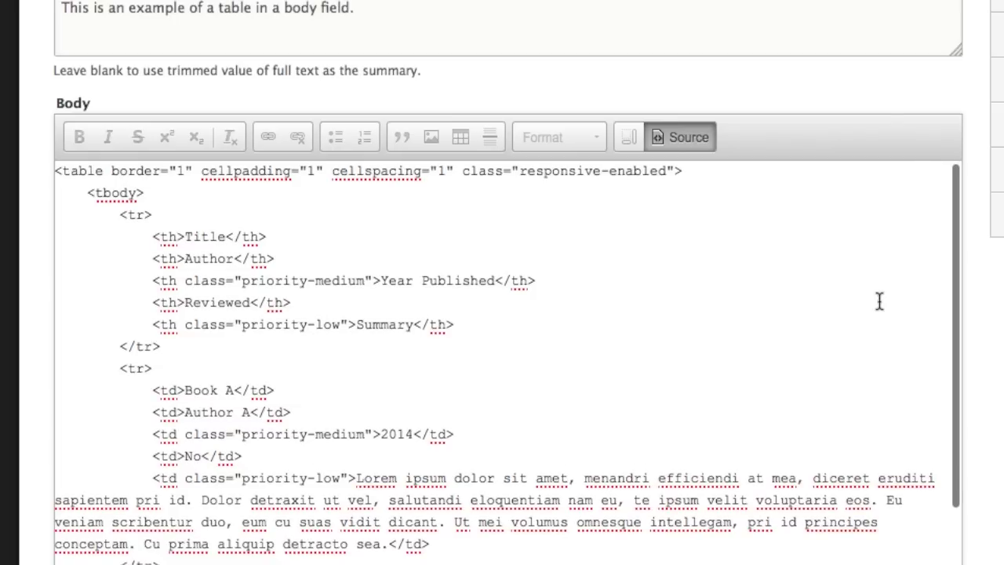
{"action": "left_click_drag", "start_coordinate": [459, 171], "coordinate": [676, 173]}
{"action": "left_click", "coordinate": [658, 338]}
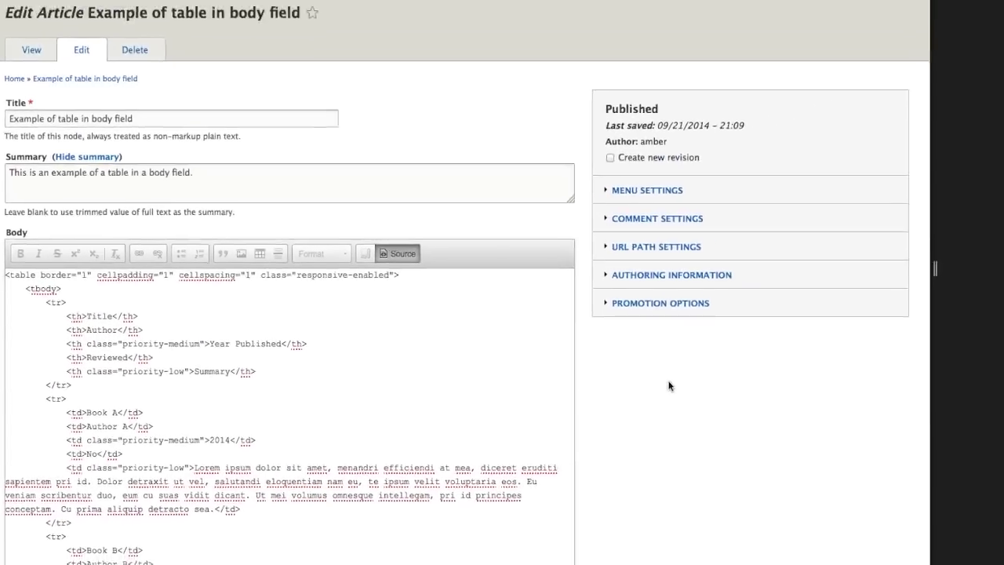
{"action": "scroll", "coordinate": [471, 510], "scroll_direction": "down", "scroll_amount": 5}
- Save the article with "Save and keep published" and slightly narrow the responsive view
{"action": "left_click", "coordinate": [66, 510]}
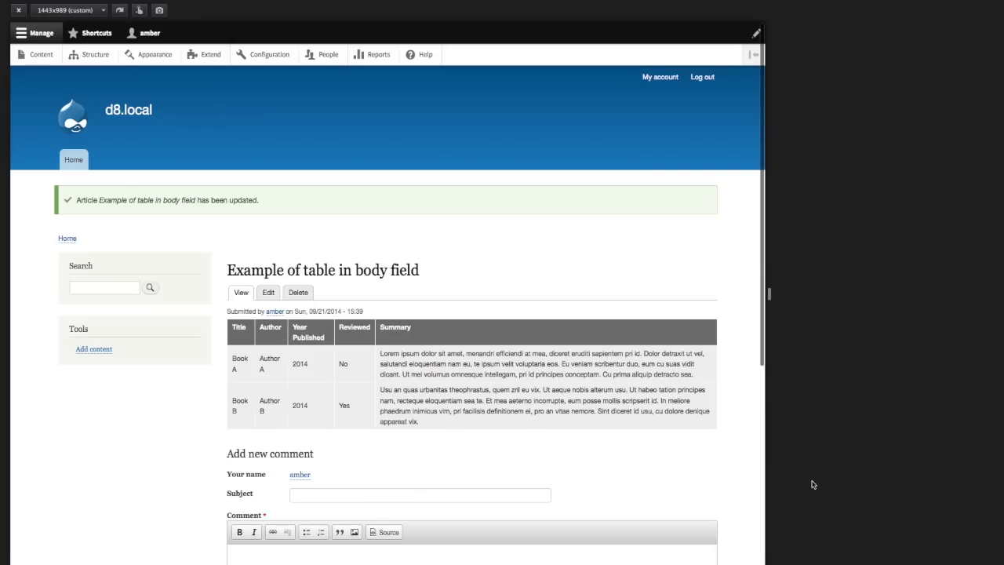
{"action": "left_click_drag", "start_coordinate": [774, 560], "coordinate": [765, 534]}
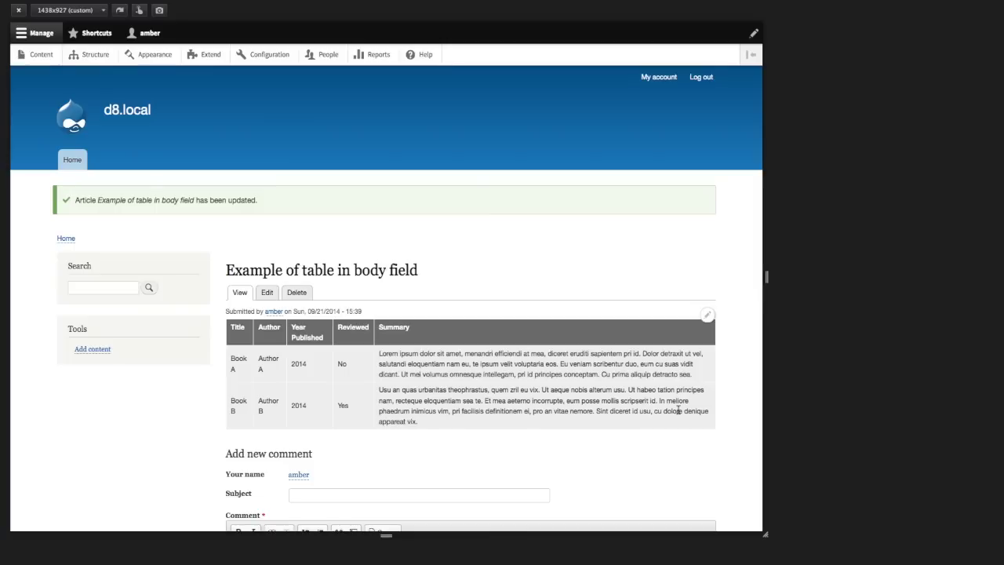
{"action": "left_click", "coordinate": [43, 56]}
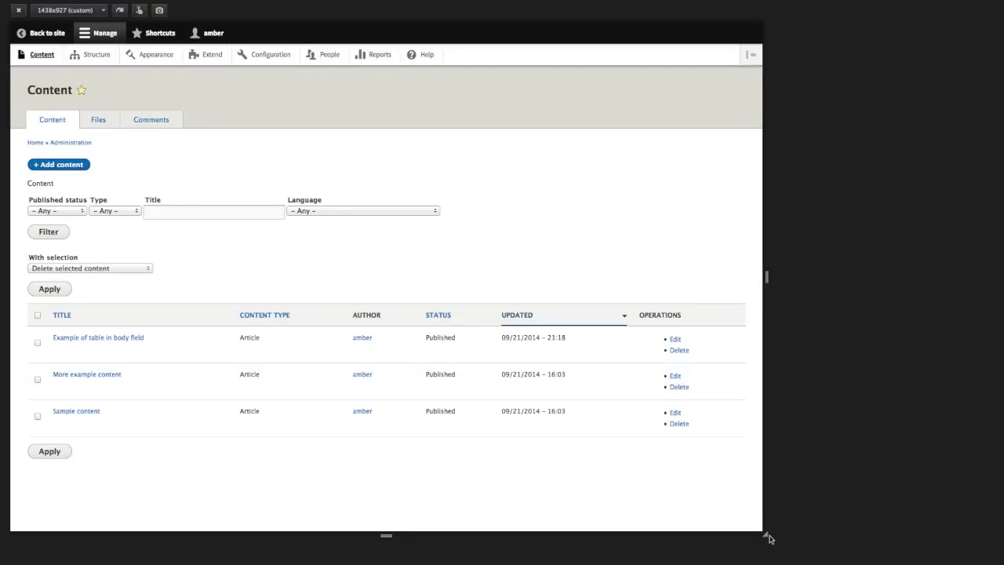
{"action": "left_click_drag", "start_coordinate": [763, 534], "coordinate": [347, 492]}
{"action": "left_click_drag", "start_coordinate": [499, 523], "coordinate": [771, 534]}
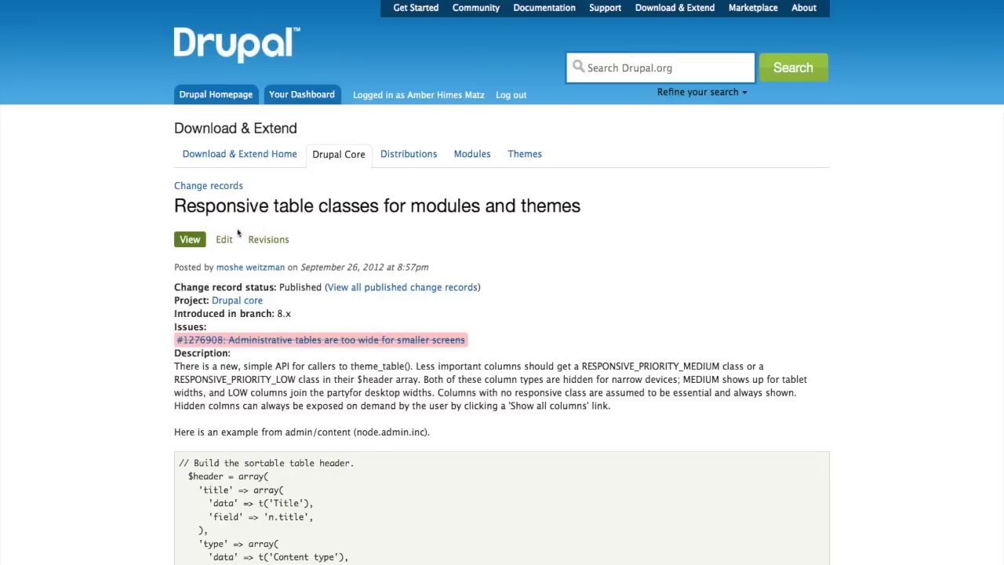
- Scroll through the change record's code example using RESPONSIVE_PRIORITY_MEDIUM and RESPONSIVE_PRIORITY_LOW columns
{"action": "scroll", "coordinate": [524, 325], "scroll_direction": "down", "scroll_amount": 5}
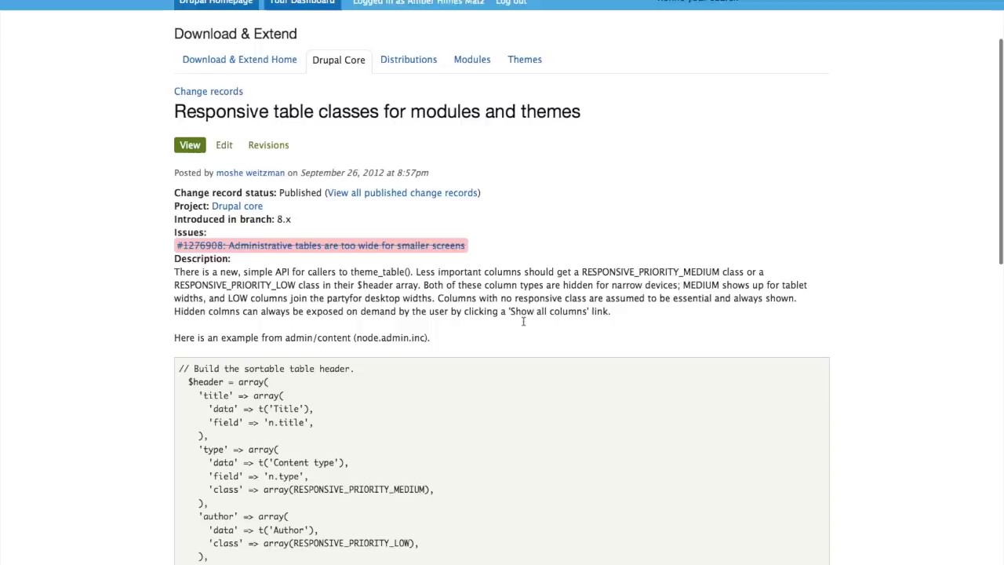
{"action": "scroll", "coordinate": [524, 322], "scroll_direction": "down", "scroll_amount": 2}
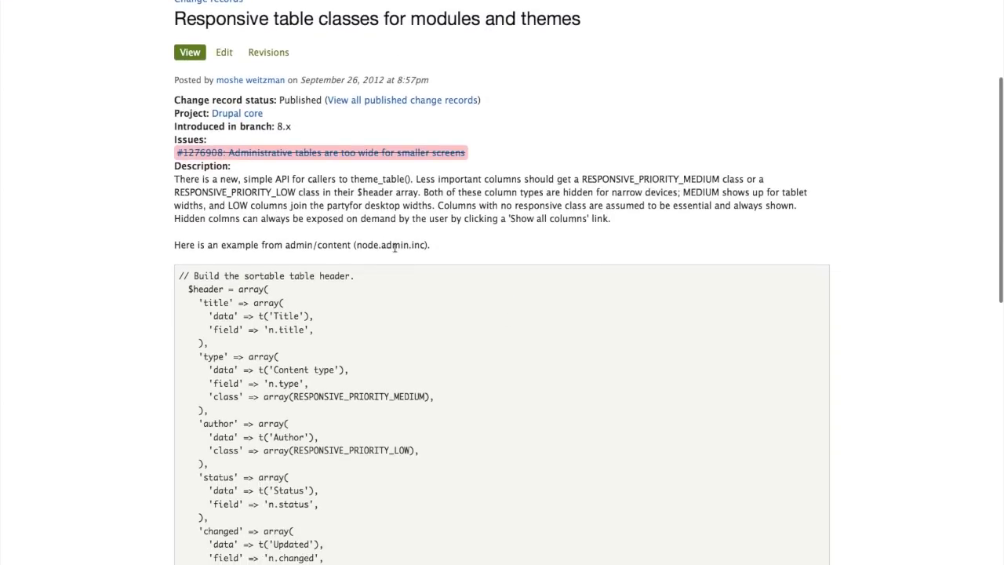
{"action": "scroll", "coordinate": [369, 314], "scroll_direction": "down", "scroll_amount": 3}
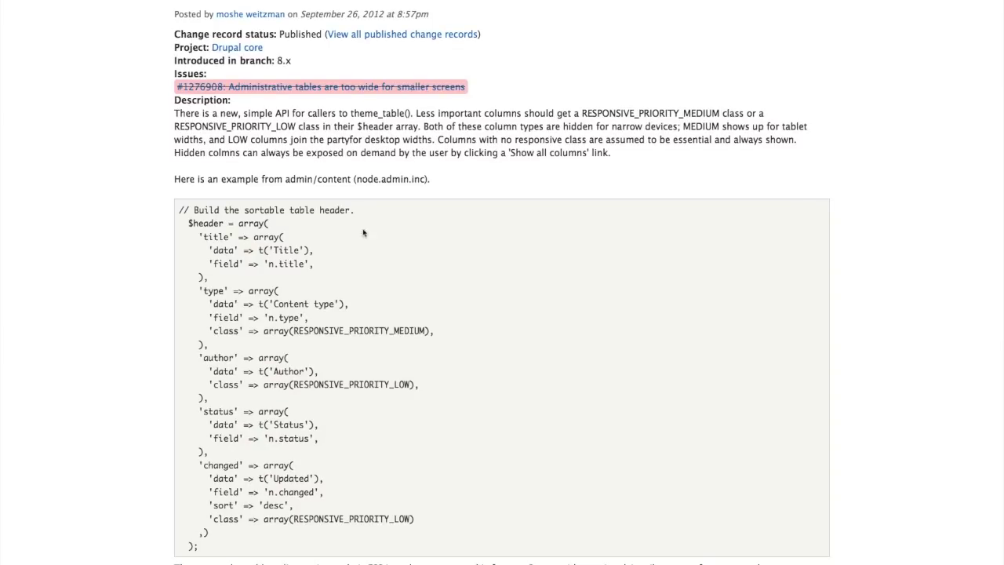
{"action": "scroll", "coordinate": [363, 230], "scroll_direction": "up", "scroll_amount": 10}
{"action": "mouse_move", "coordinate": [203, 2]}
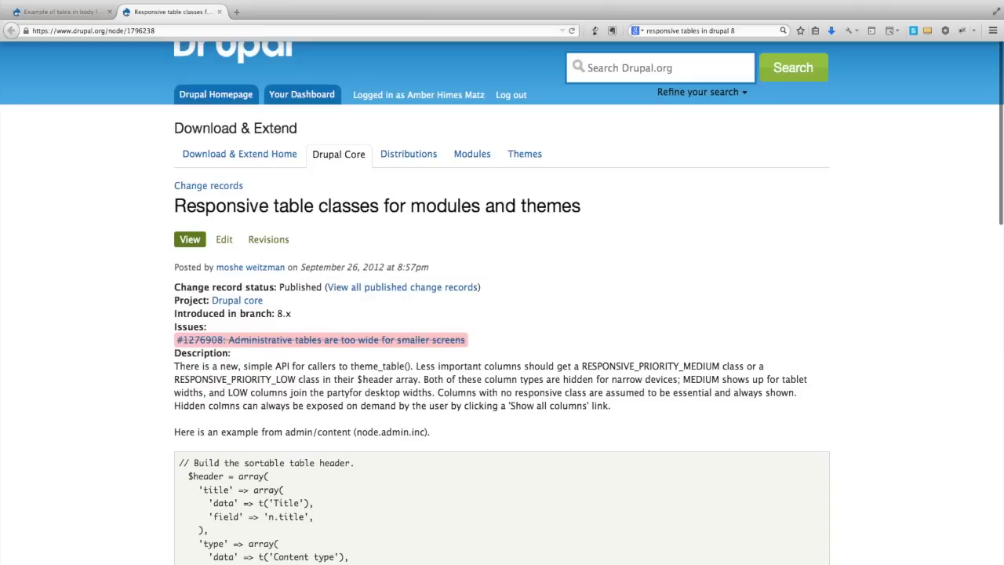